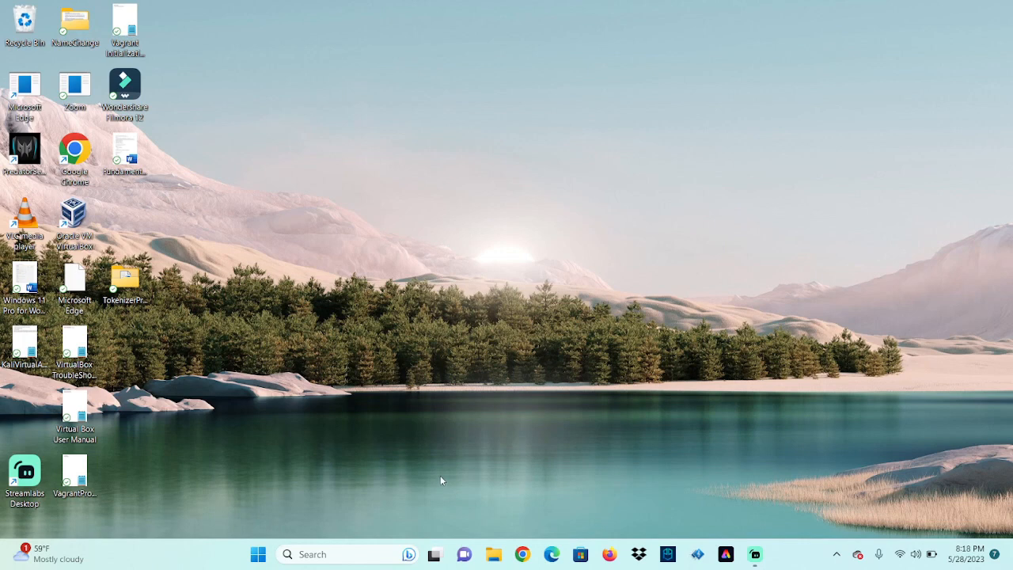
# Search 'compu' from the taskbar and launch Computer Management from the results
pyautogui.rightClick(259, 551)
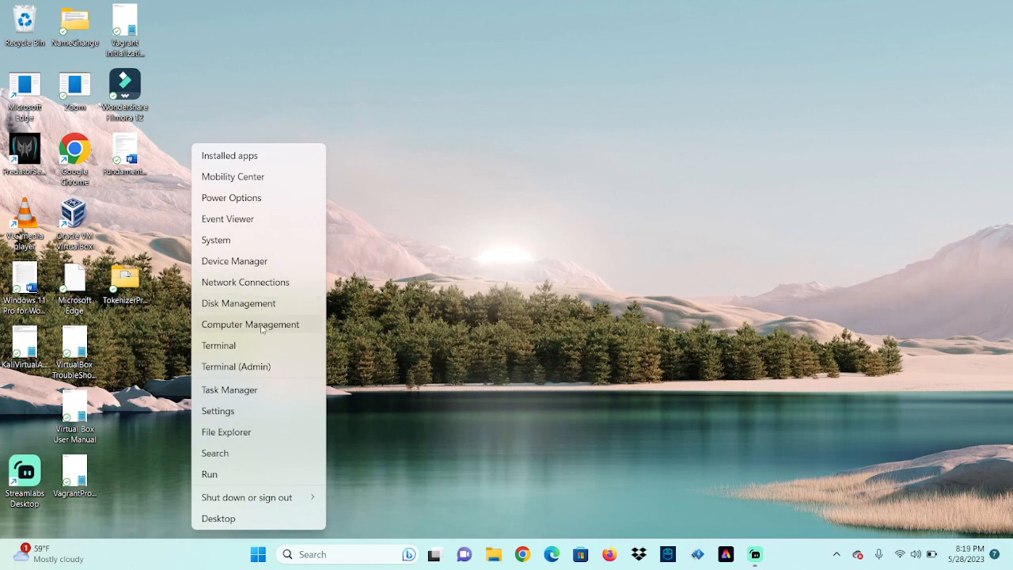
pyautogui.click(348, 554)
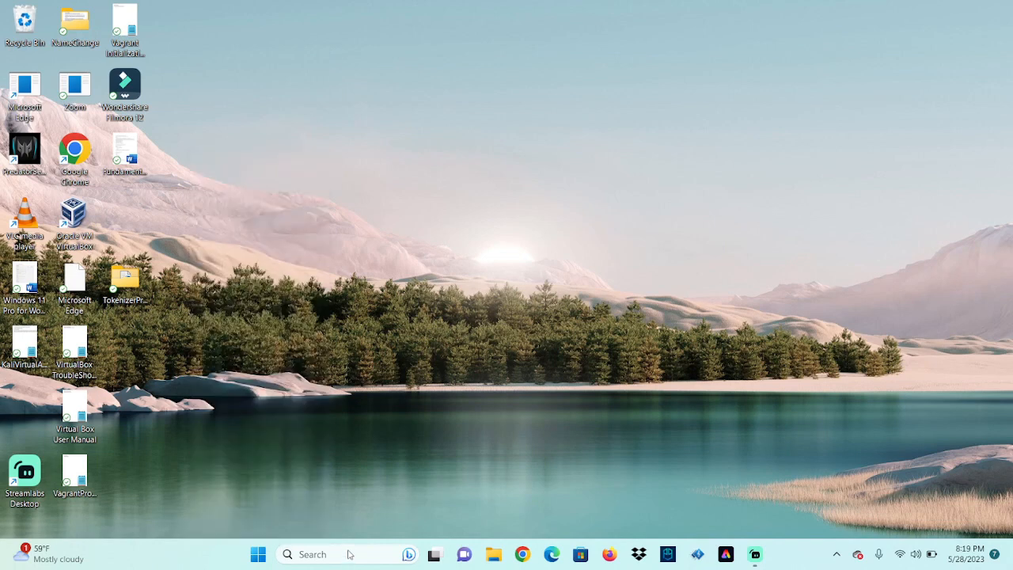
pyautogui.click(354, 553)
pyautogui.write('c')
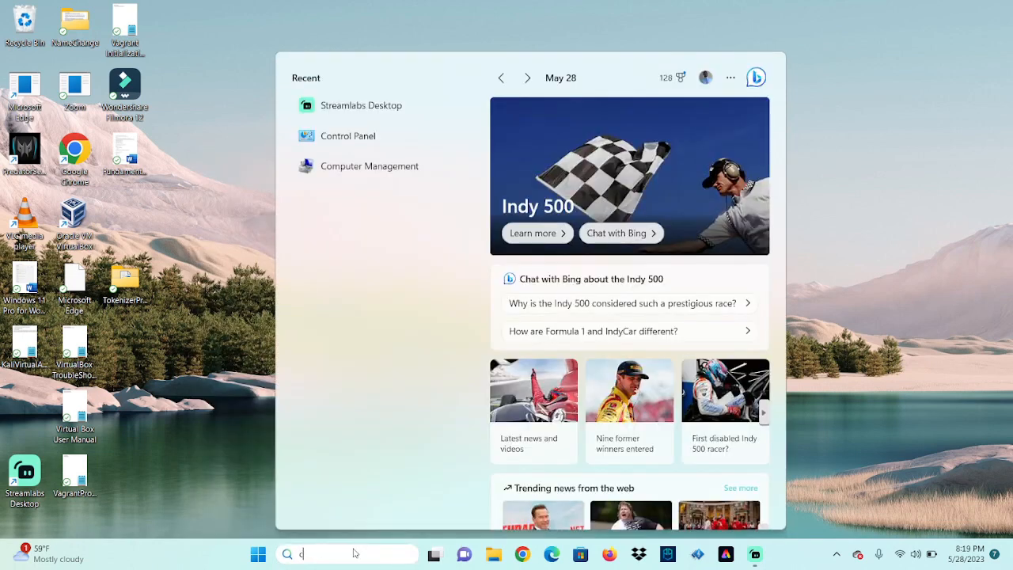
pyautogui.write('ompu')
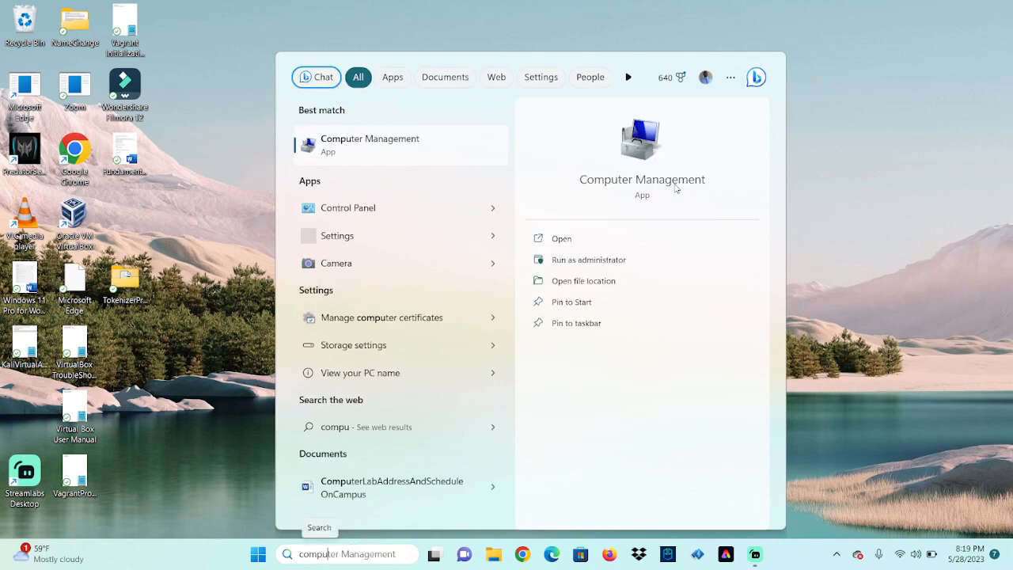
pyautogui.click(650, 155)
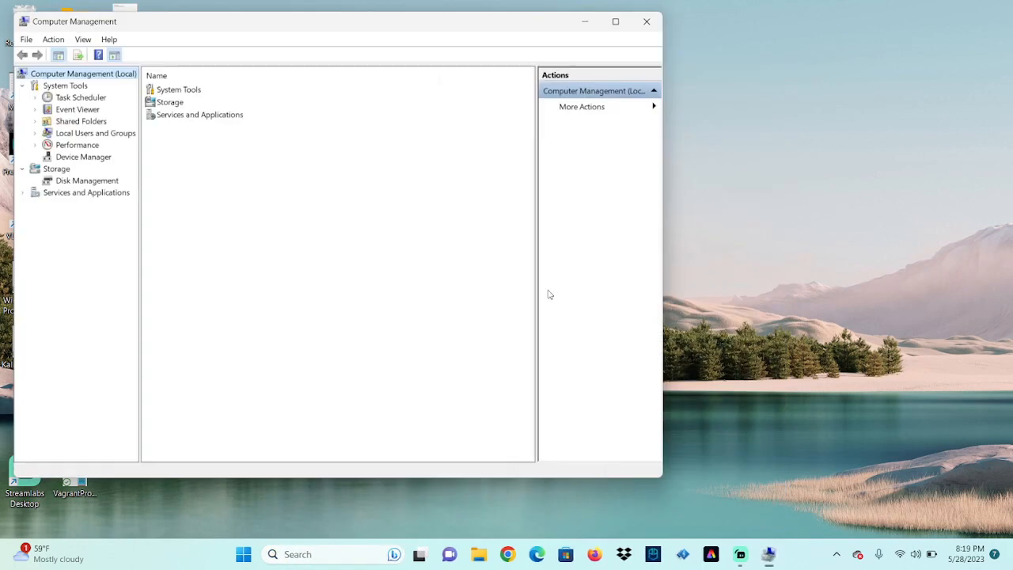
# Center the window and open the Users folder under Local Users and Groups
pyautogui.moveTo(389, 31); pyautogui.dragTo(554, 57)
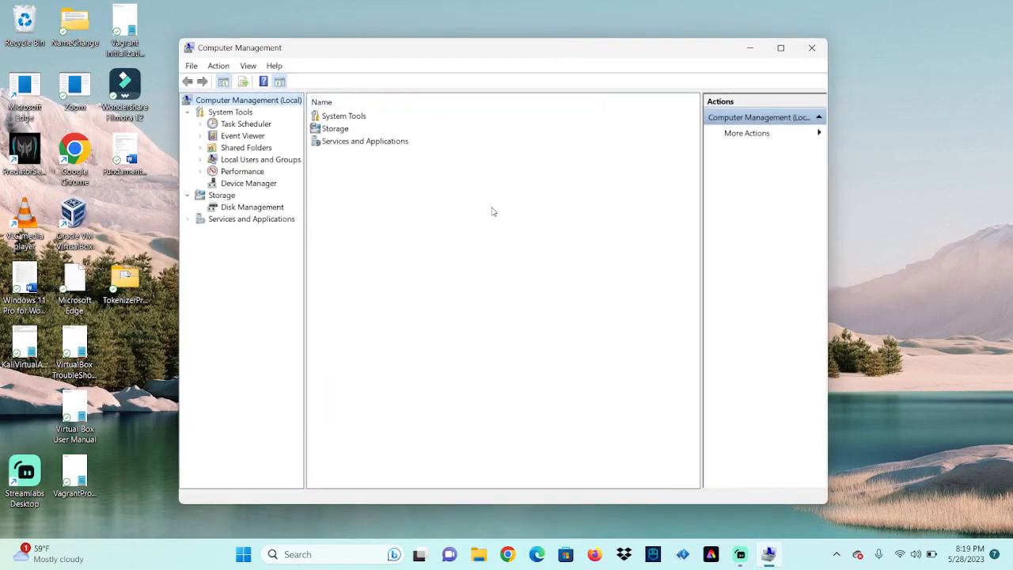
pyautogui.click(263, 161)
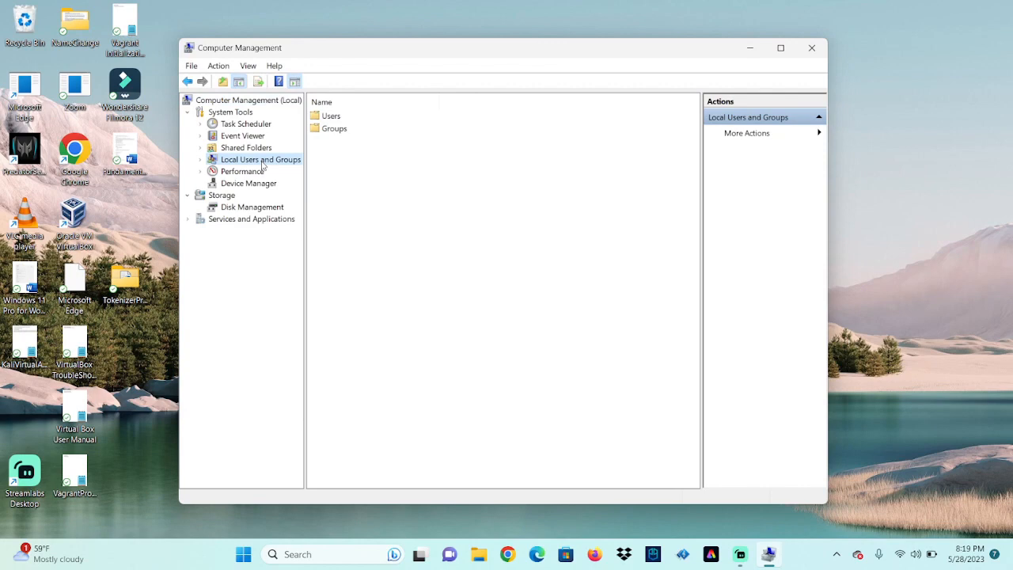
pyautogui.click(326, 118)
pyautogui.rightClick(320, 116)
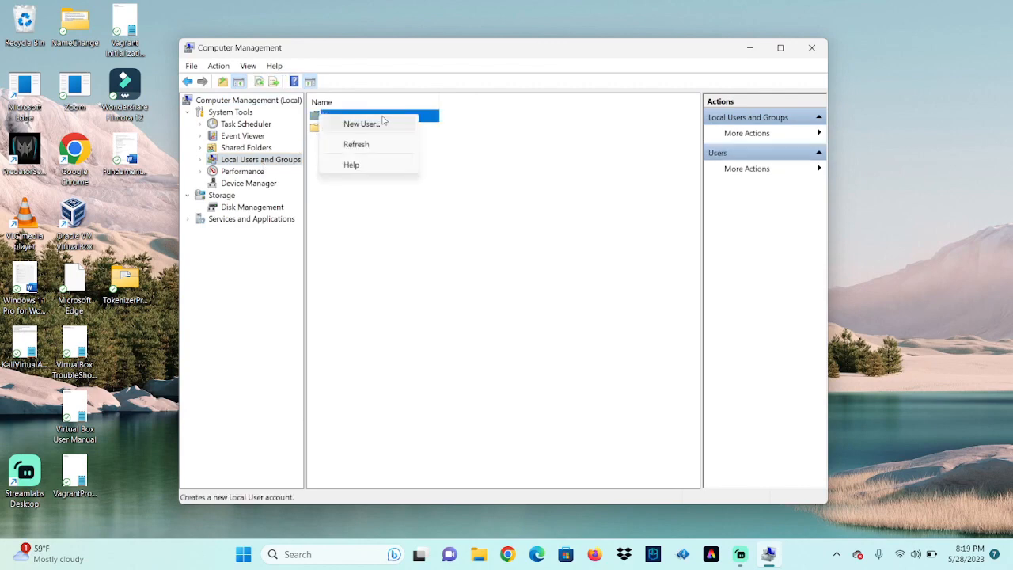
pyautogui.click(608, 285)
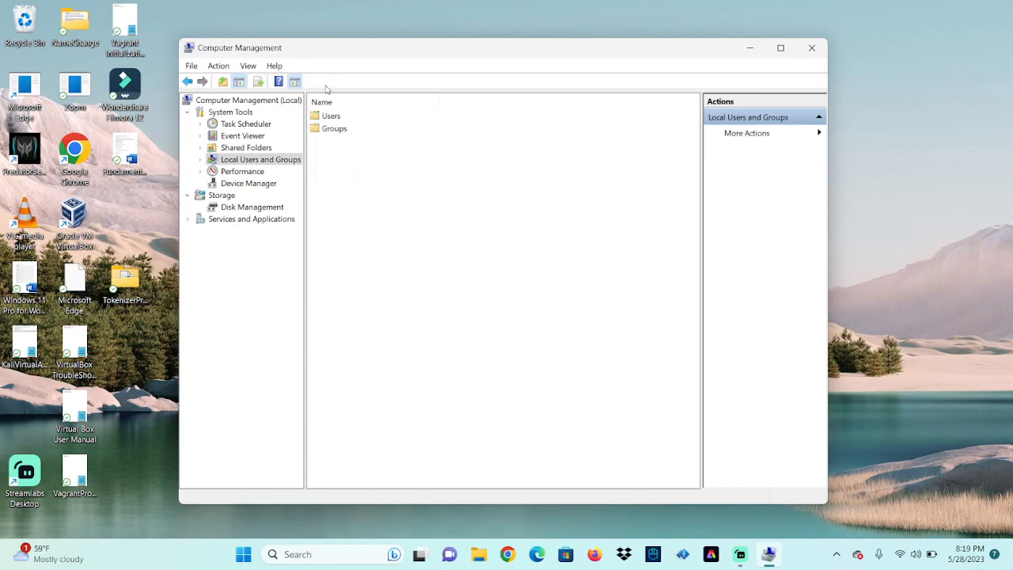
pyautogui.click(324, 117)
pyautogui.rightClick(324, 117)
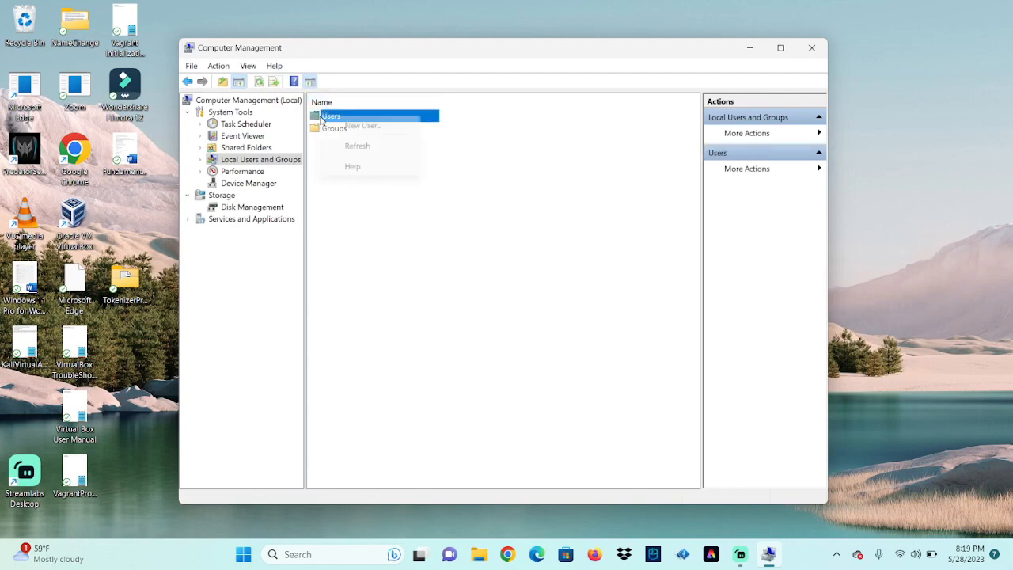
pyautogui.click(485, 287)
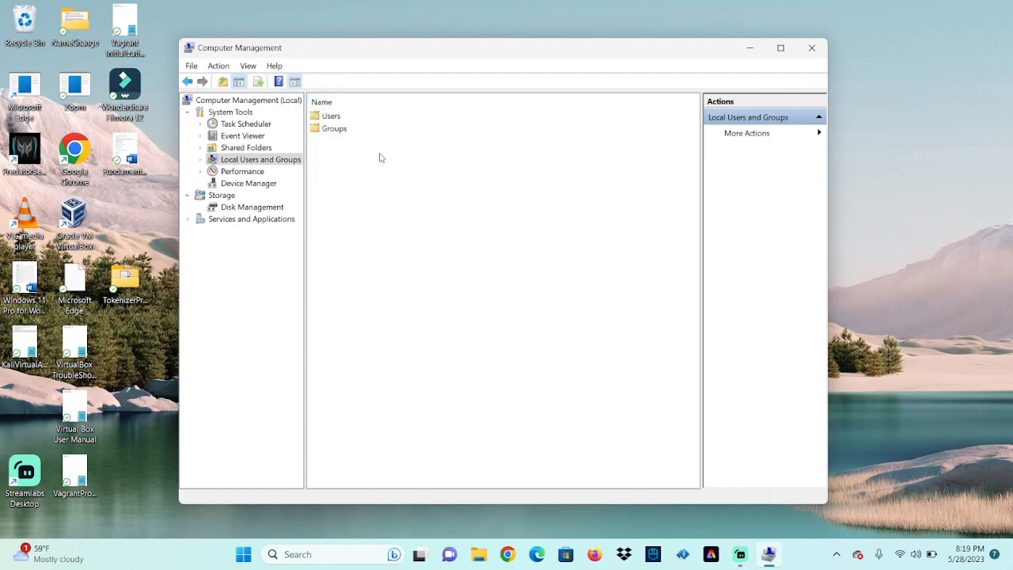
pyautogui.doubleClick(319, 116)
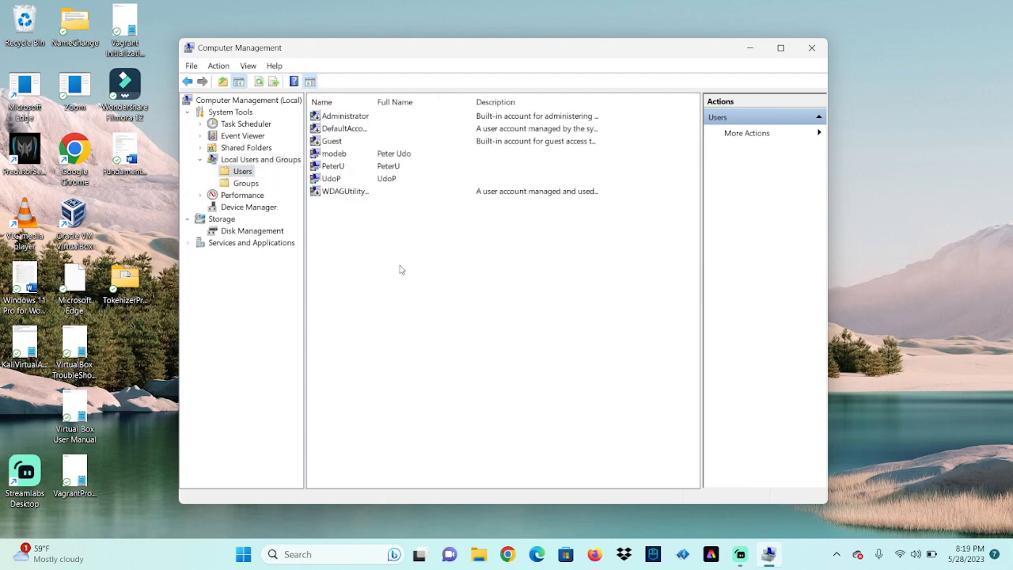
# Look over the existing local accounts by selecting each in the Users list
pyautogui.rightClick(436, 156)
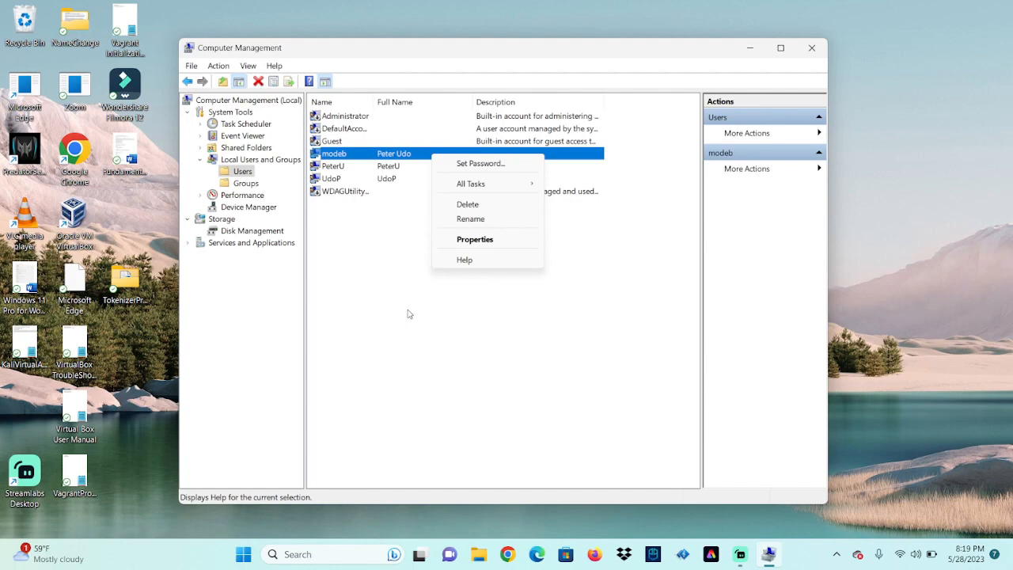
pyautogui.click(351, 242)
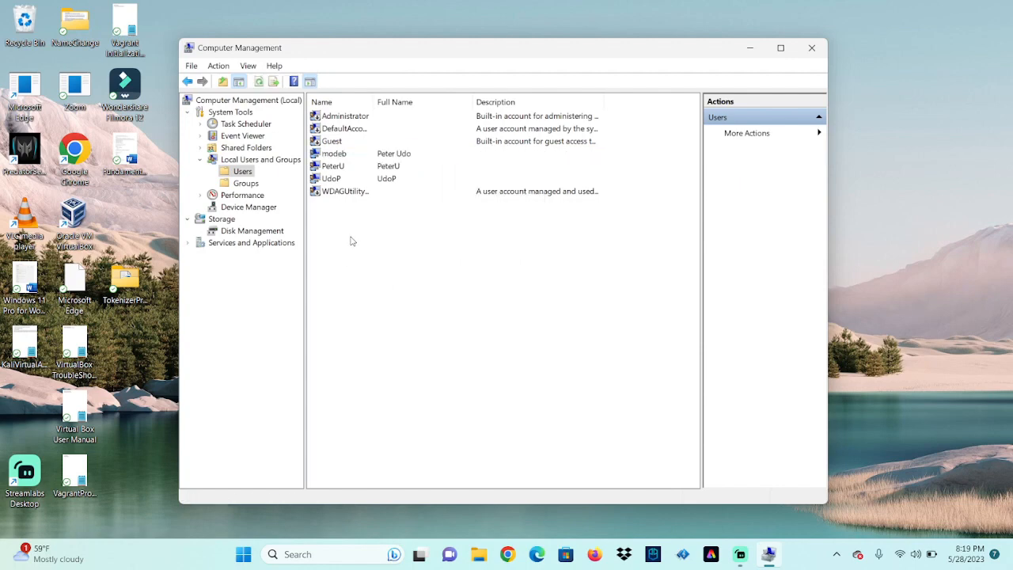
pyautogui.click(396, 192)
pyautogui.click(392, 164)
pyautogui.click(392, 158)
pyautogui.click(378, 180)
pyautogui.click(366, 155)
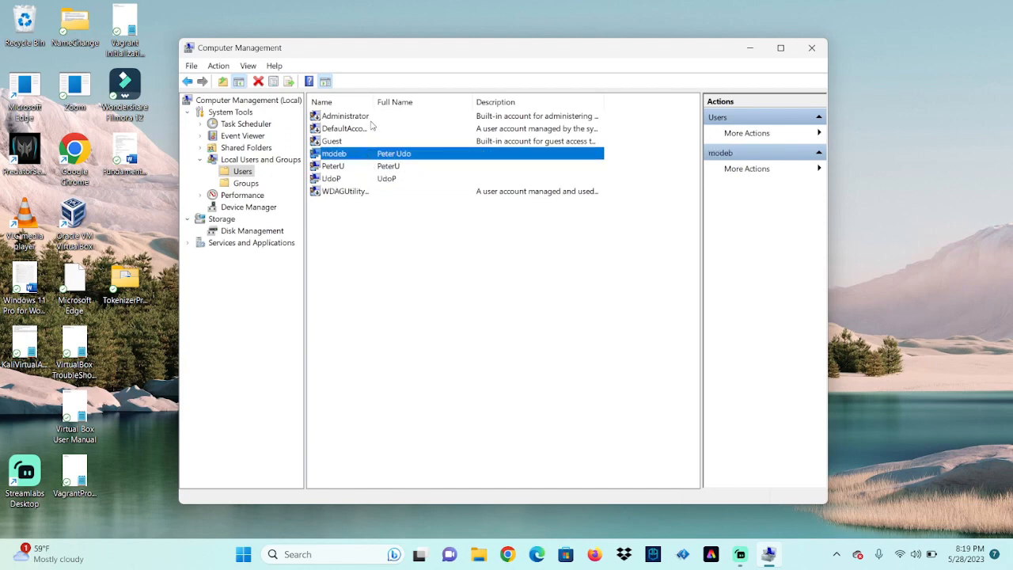
pyautogui.click(372, 117)
pyautogui.click(372, 141)
pyautogui.click(388, 168)
pyautogui.click(388, 181)
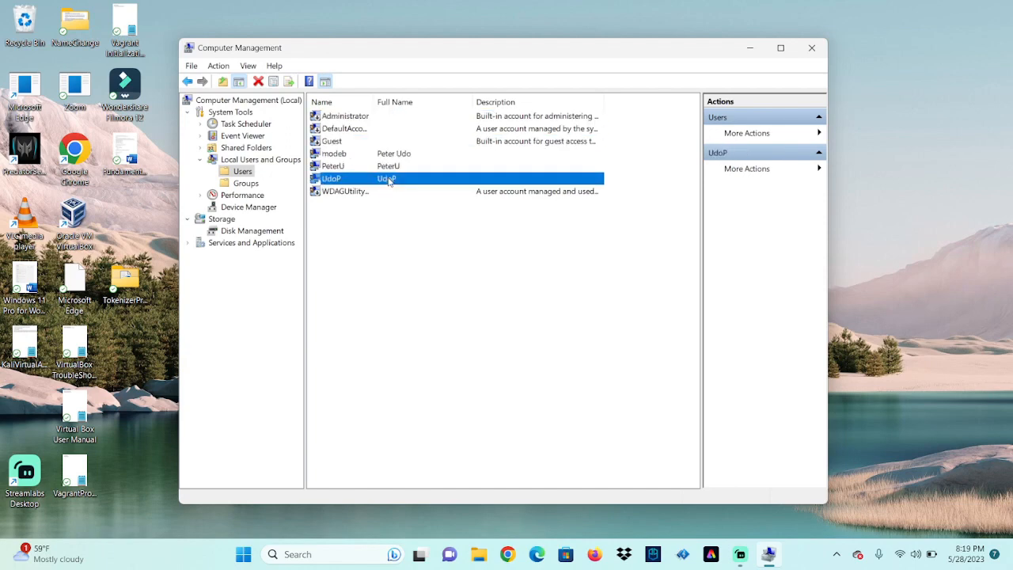
pyautogui.click(383, 208)
pyautogui.click(363, 195)
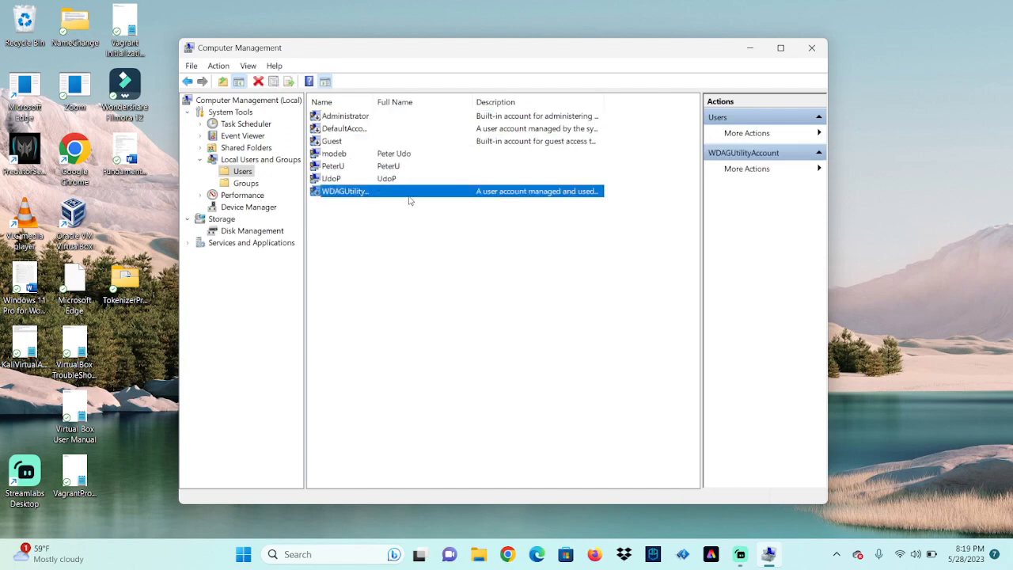
# Choose New User... from the Users list context menu
pyautogui.rightClick(415, 253)
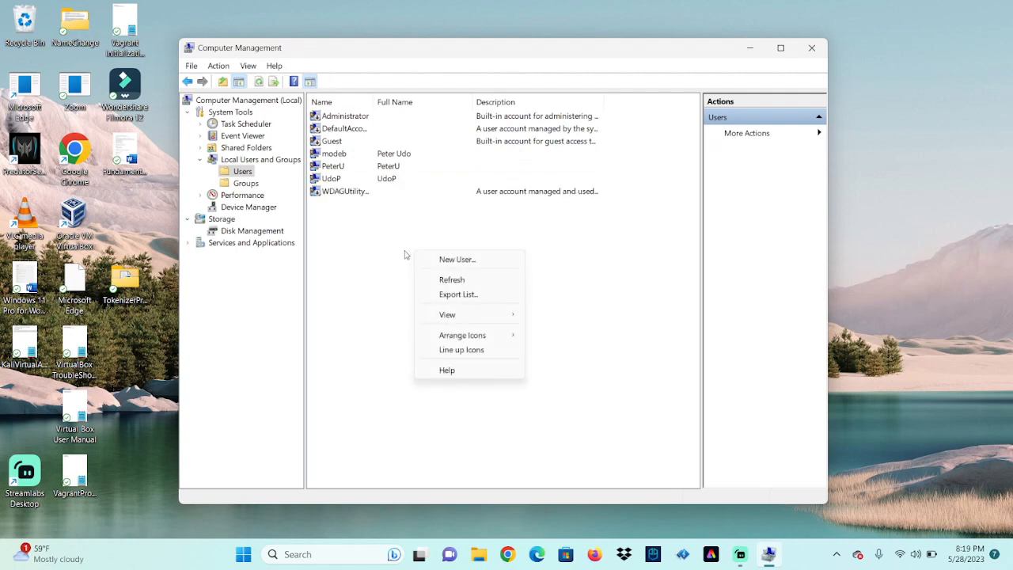
pyautogui.click(363, 258)
pyautogui.rightClick(396, 214)
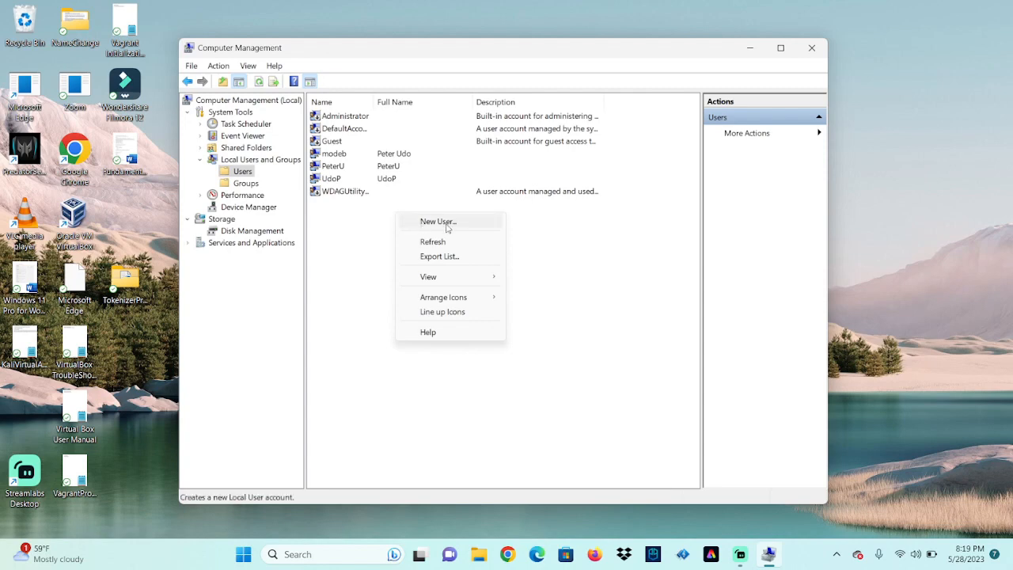
pyautogui.click(447, 226)
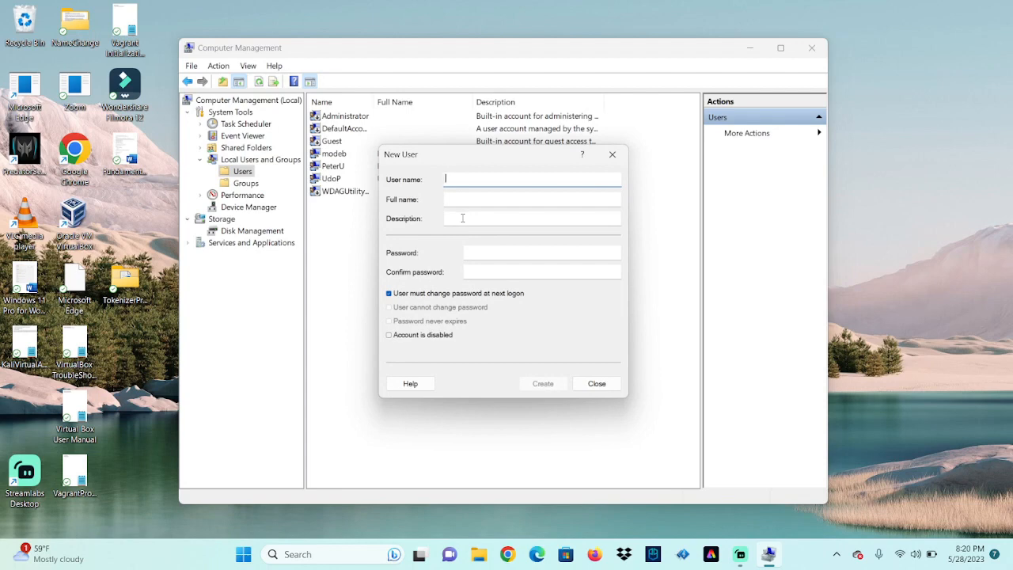
# Enter the user name 'May28thTempUser' in the New User form
pyautogui.write('May')
pyautogui.write('28thTemp')
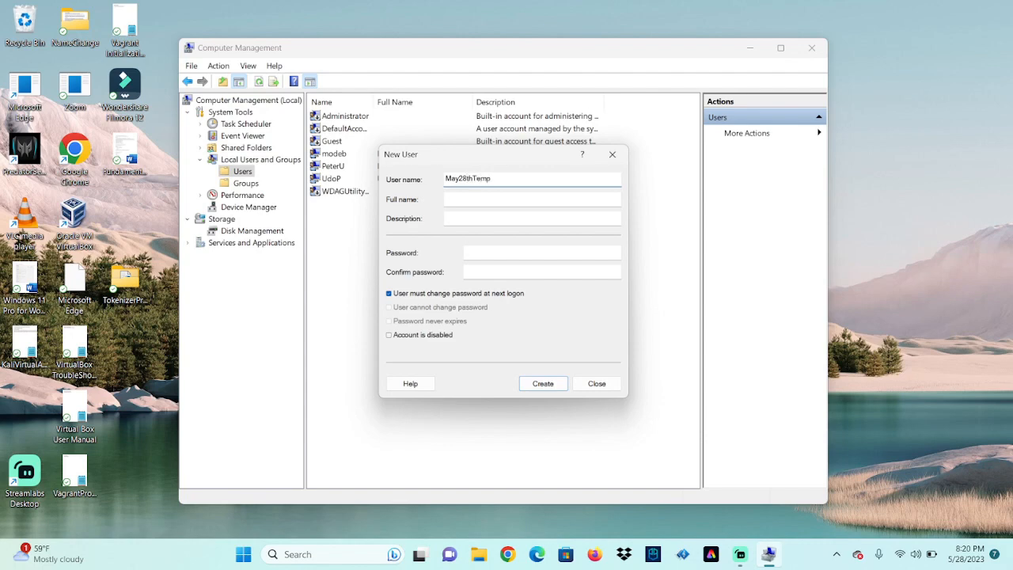
pyautogui.write('User')
pyautogui.click(519, 199)
pyautogui.click(464, 218)
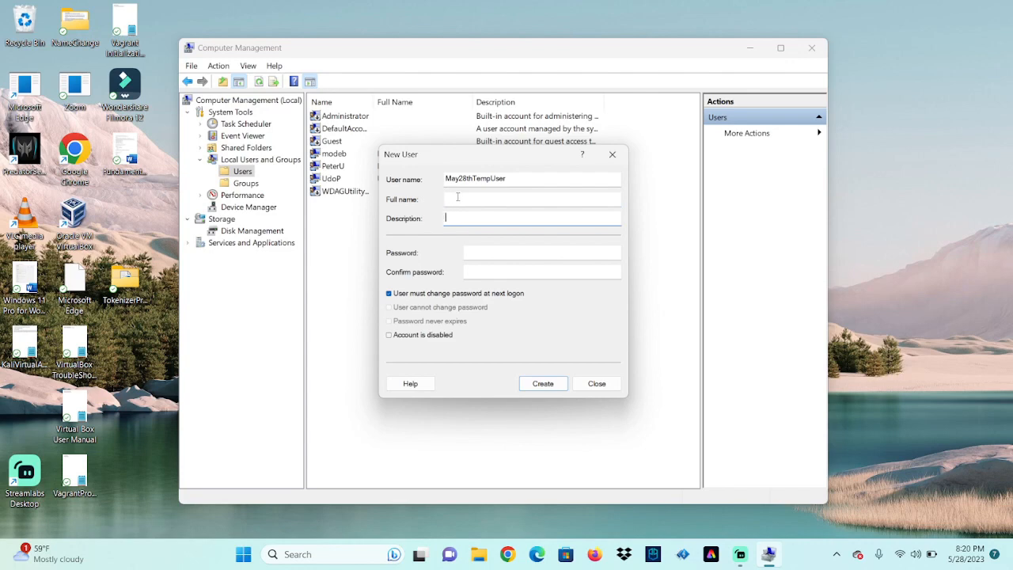
pyautogui.click(459, 198)
pyautogui.click(451, 219)
pyautogui.click(467, 199)
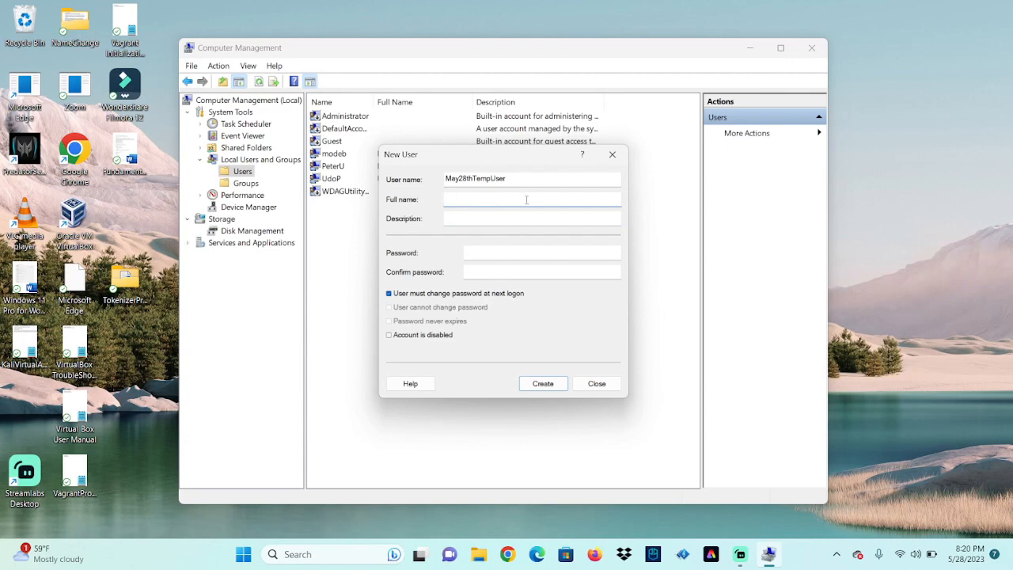
# Fill in the account holder's full name, leaving the password fields empty
pyautogui.write('Mayflower May')
pyautogui.click(502, 219)
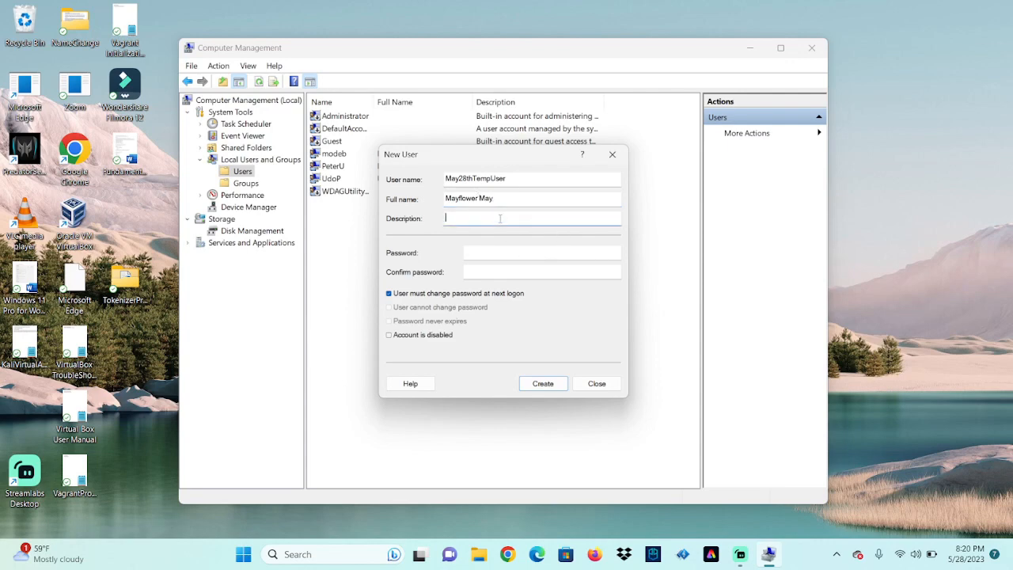
pyautogui.click(505, 252)
pyautogui.click(512, 270)
pyautogui.click(485, 251)
# Clear 'User must change password at next logon' and check 'Account is disabled'
pyautogui.click(488, 272)
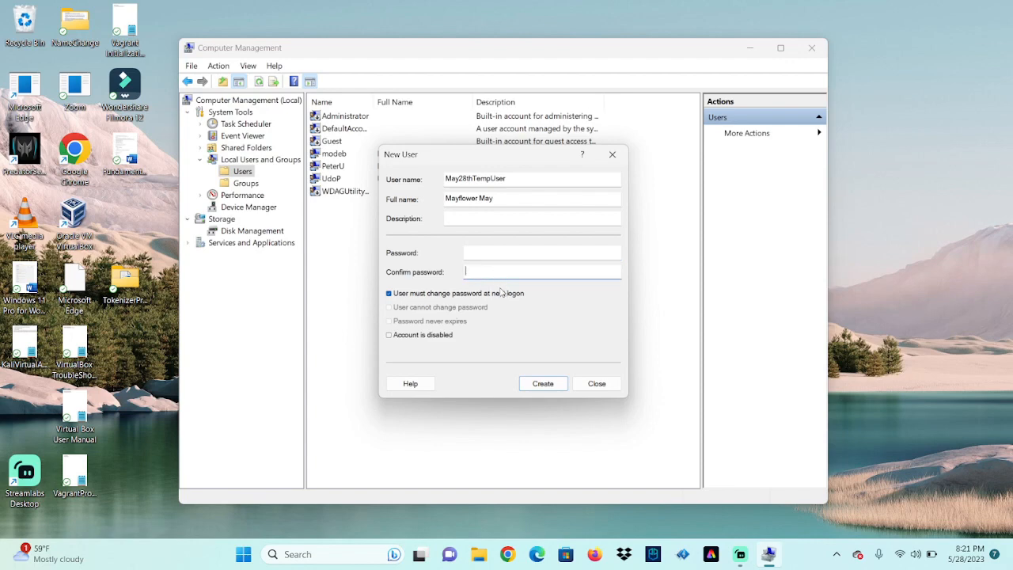
pyautogui.click(389, 293)
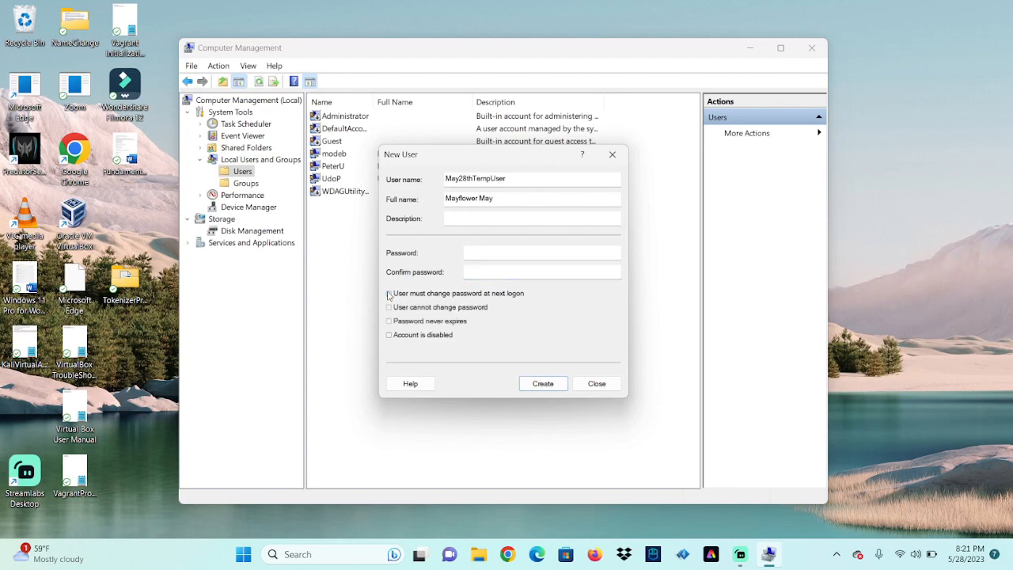
pyautogui.click(390, 308)
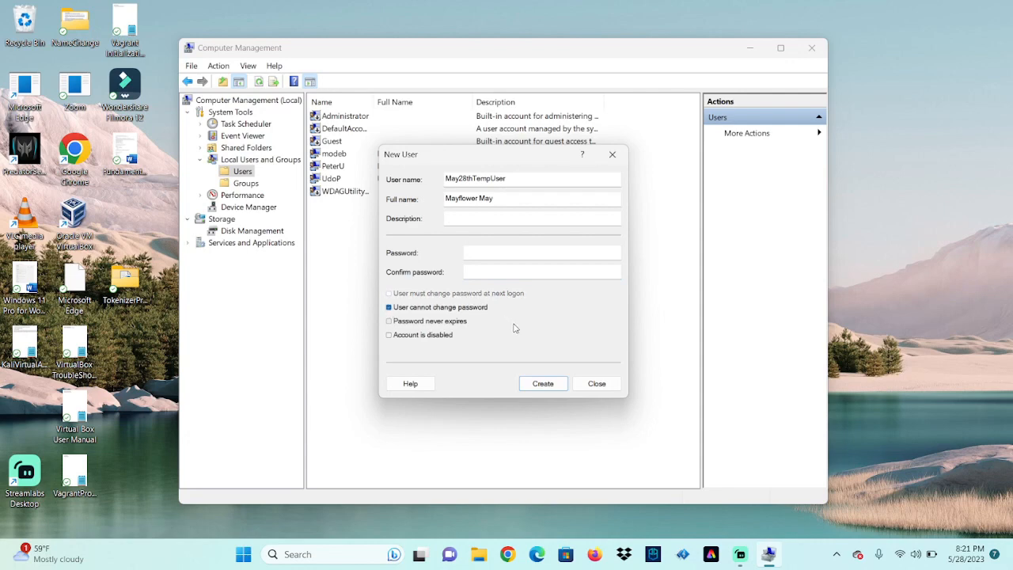
pyautogui.click(389, 308)
pyautogui.click(388, 321)
pyautogui.click(389, 321)
pyautogui.click(389, 335)
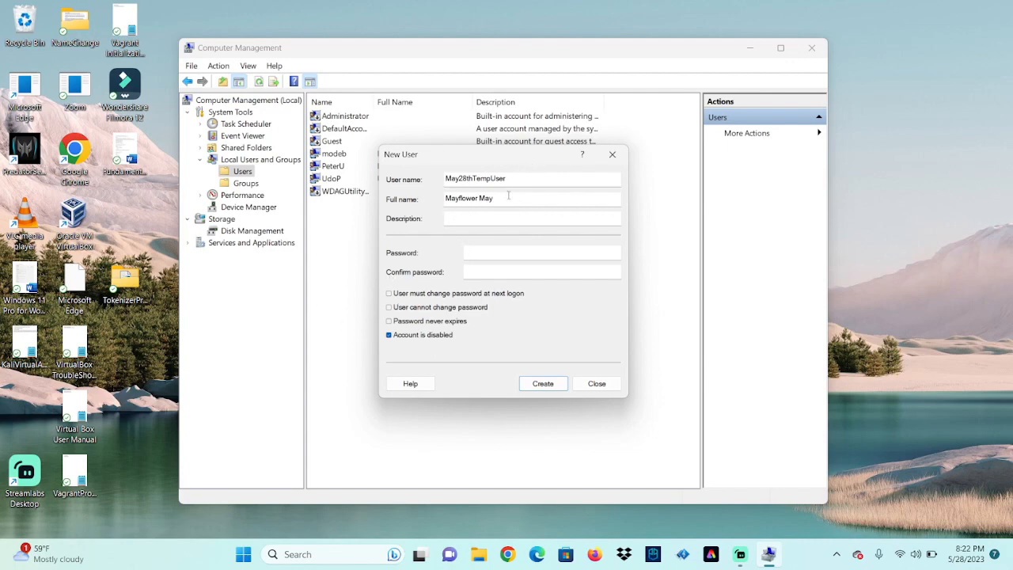
# Replace the full name with a different person's name
pyautogui.moveTo(508, 195); pyautogui.dragTo(351, 100)
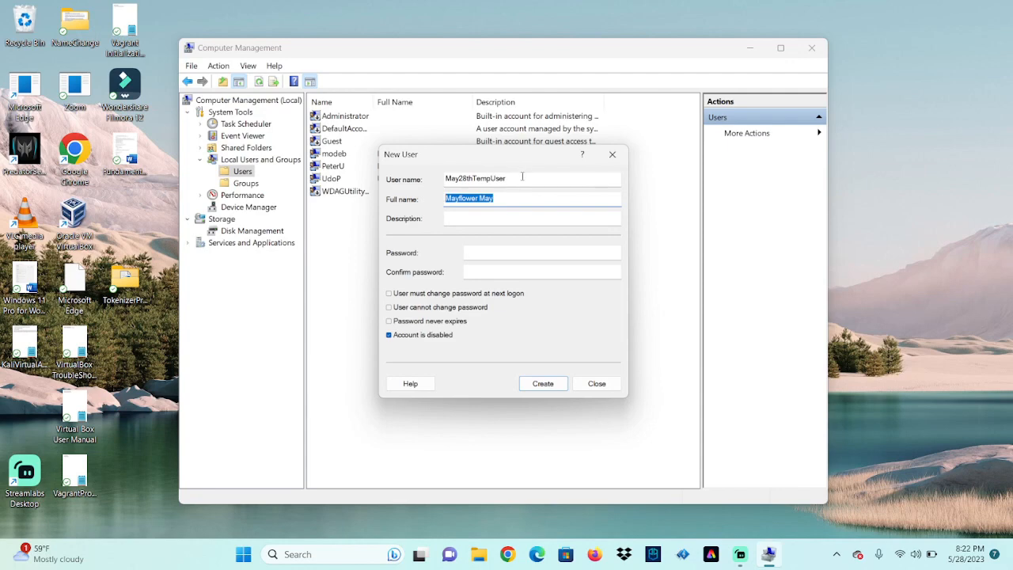
pyautogui.moveTo(524, 175); pyautogui.dragTo(433, 204)
pyautogui.moveTo(497, 198); pyautogui.dragTo(439, 197)
# Change the user name to UdoP, clear the full name, and uncheck 'Account is disabled'
pyautogui.doubleClick(525, 175)
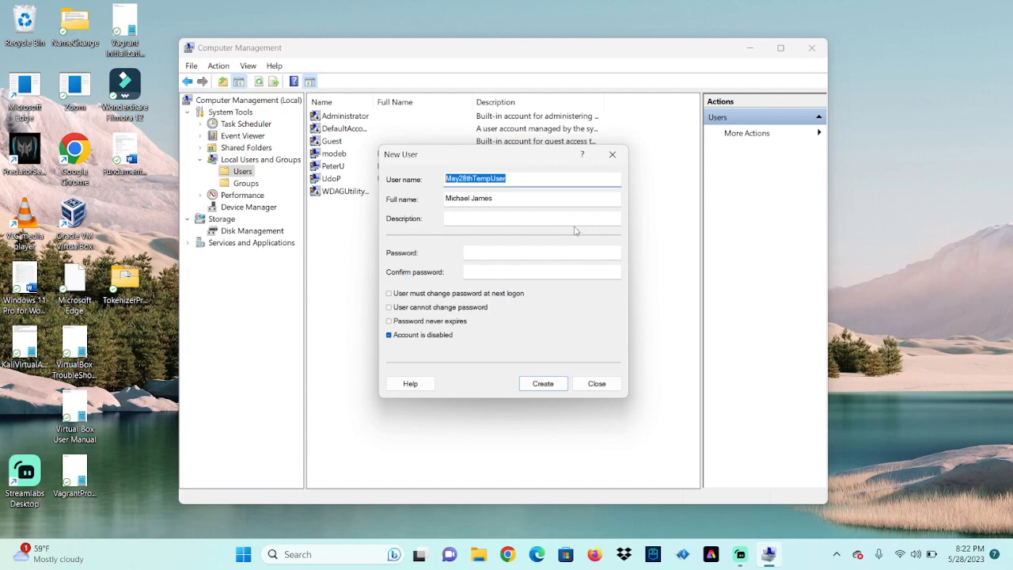
pyautogui.click(513, 178)
pyautogui.moveTo(513, 178); pyautogui.dragTo(443, 179)
pyautogui.write('UdoP')
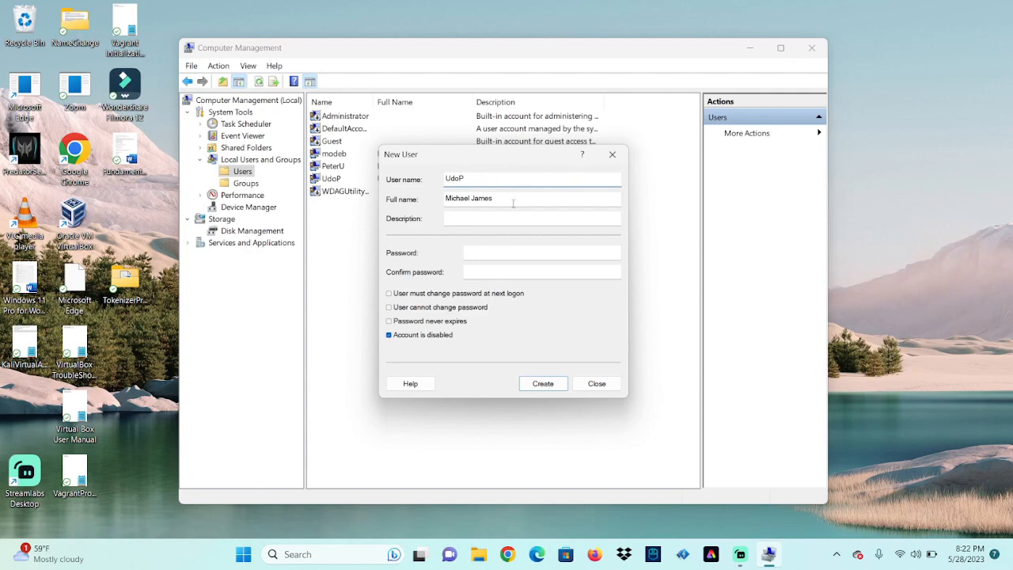
pyautogui.press('Tab')
pyautogui.press('BackSpace')
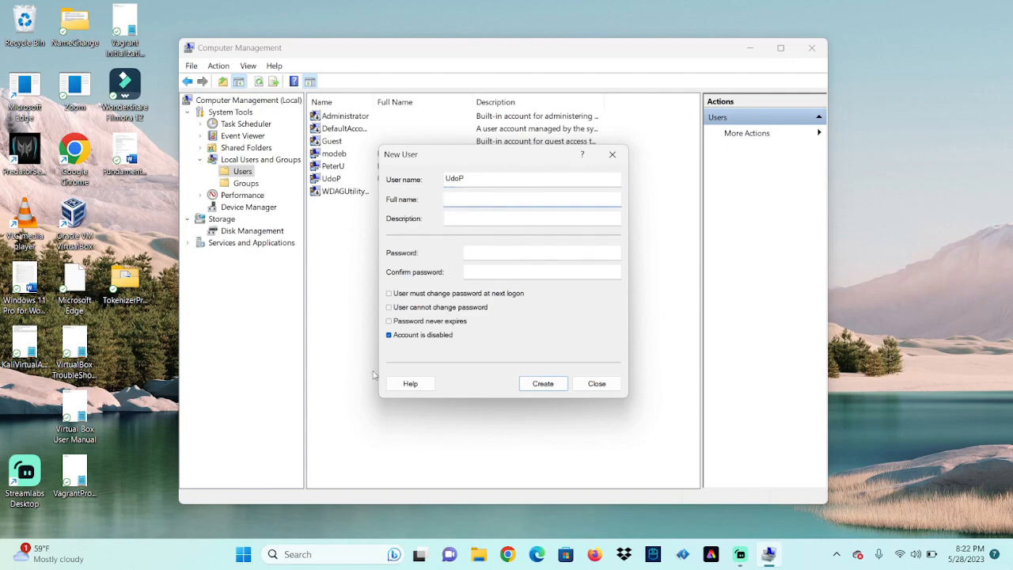
pyautogui.click(388, 337)
# Attempt to create UdoP, acknowledge the 'account already exists' error, and close the form
pyautogui.click(543, 386)
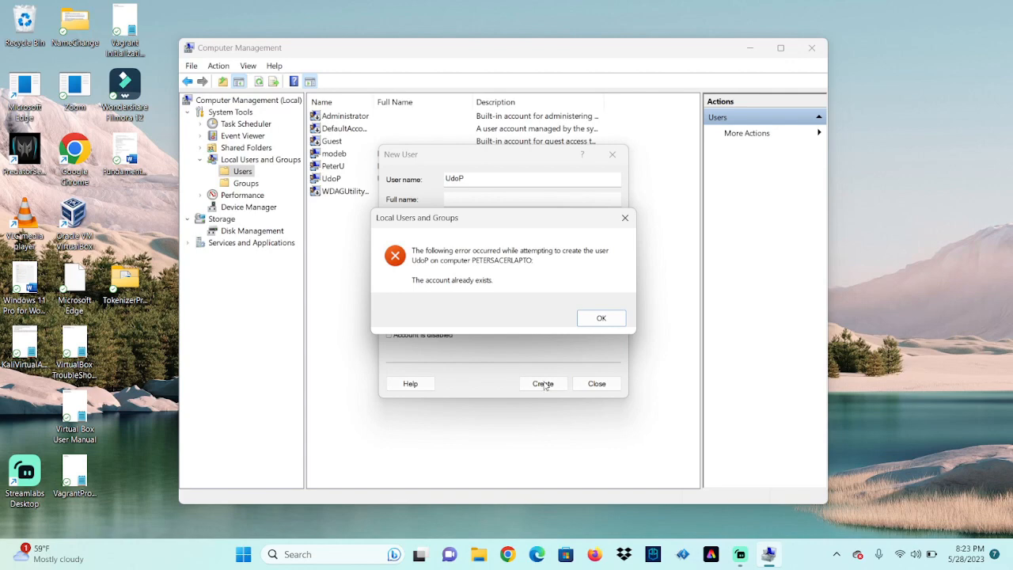
pyautogui.click(615, 319)
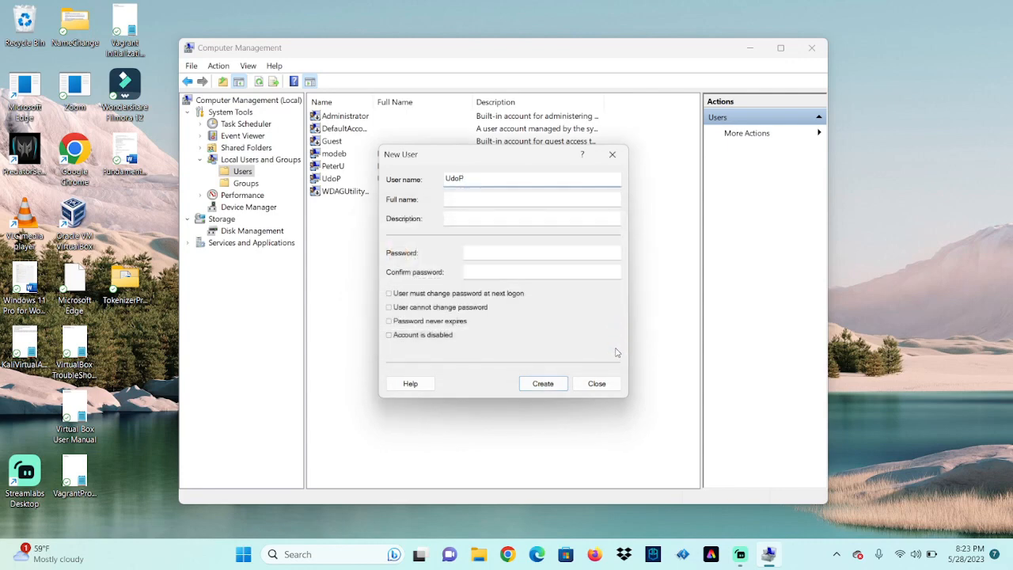
pyautogui.click(598, 384)
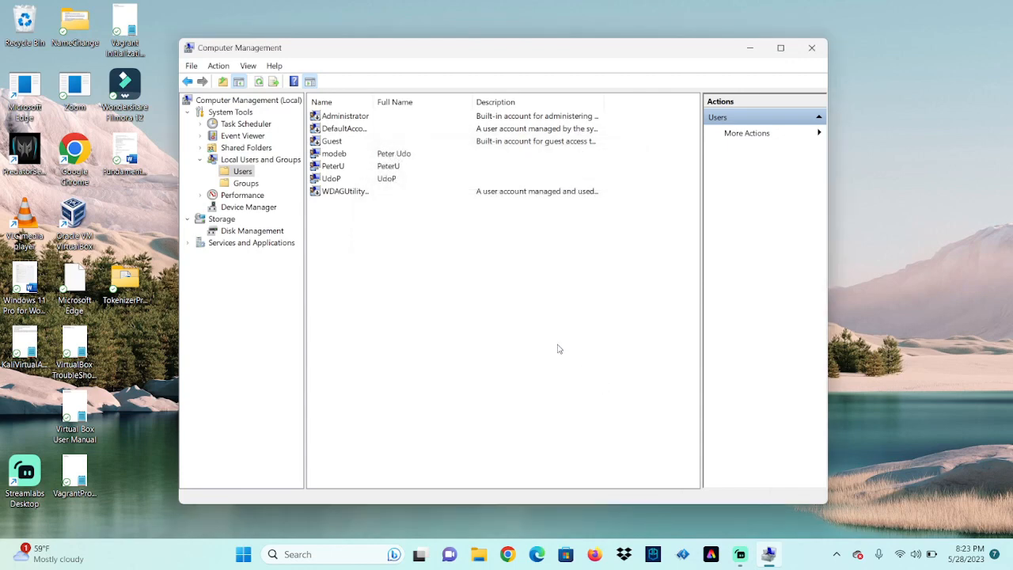
pyautogui.click(388, 167)
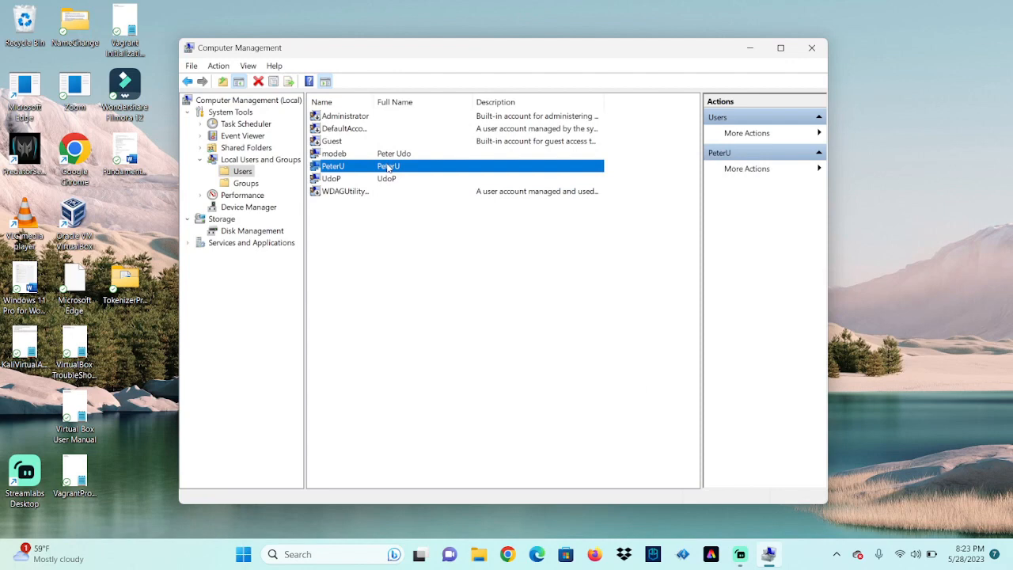
pyautogui.rightClick(388, 168)
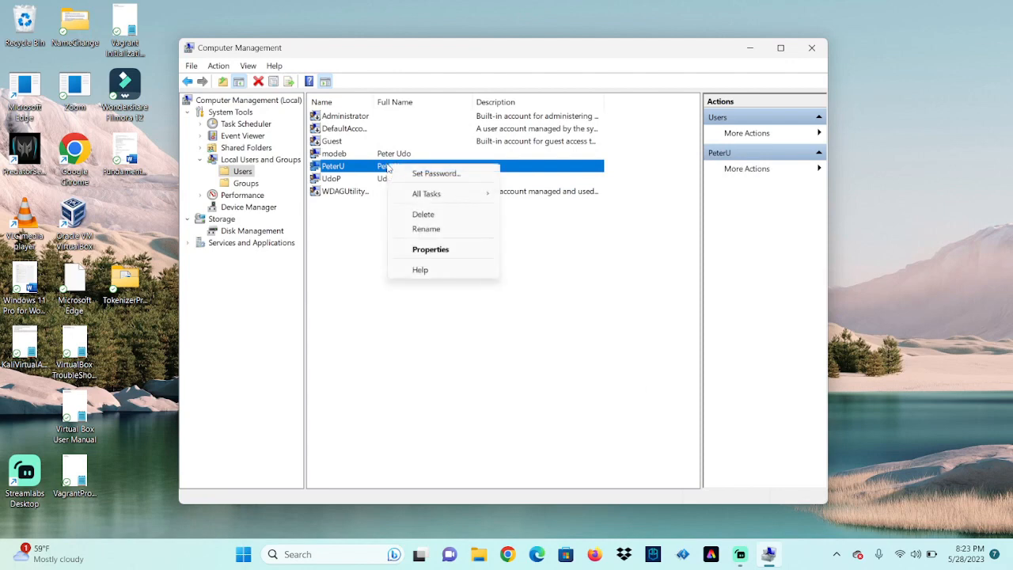
pyautogui.click(438, 218)
pyautogui.click(546, 337)
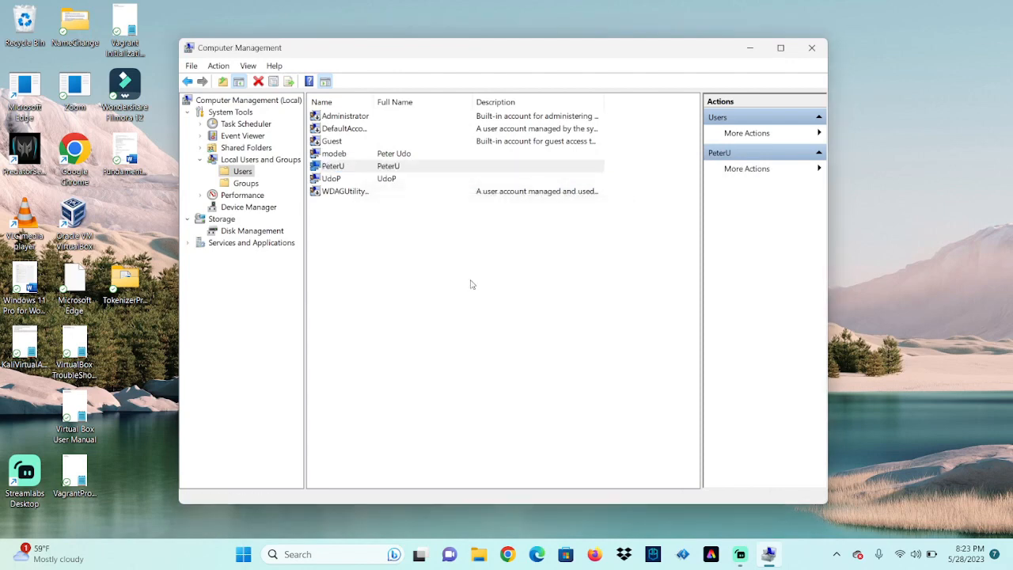
# Delete the UdoP account and confirm
pyautogui.click(388, 171)
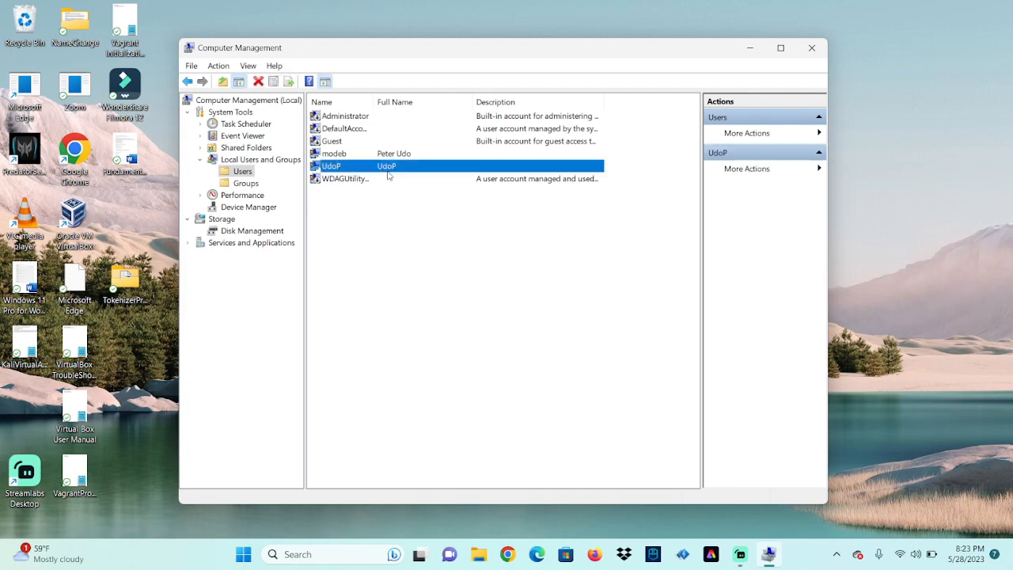
pyautogui.rightClick(389, 168)
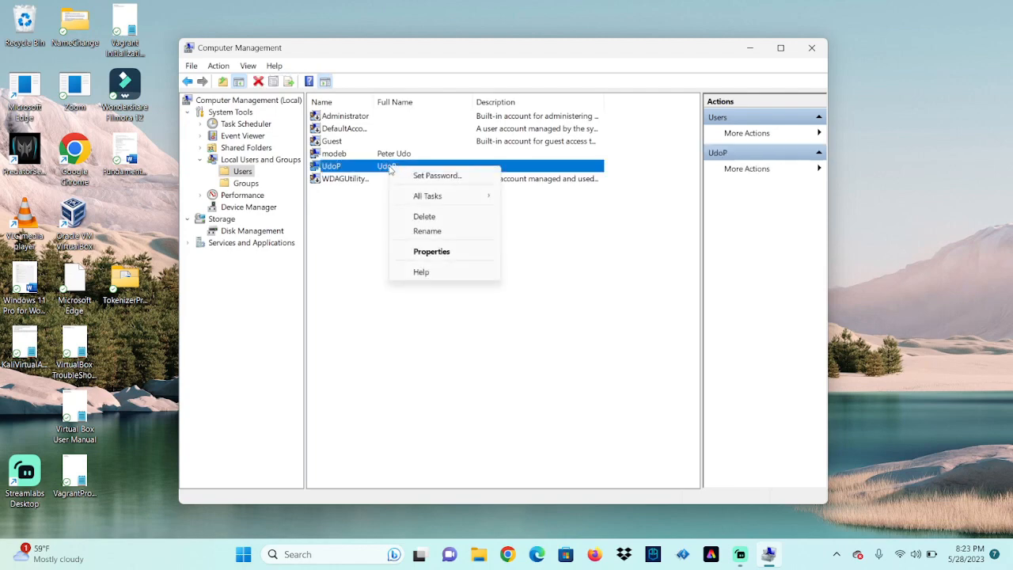
pyautogui.click(436, 217)
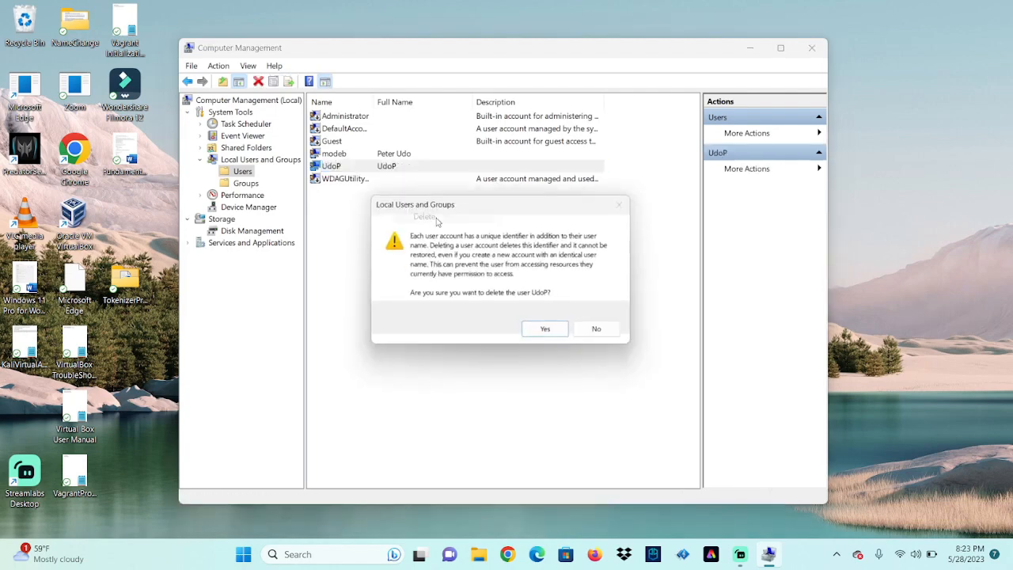
pyautogui.click(545, 333)
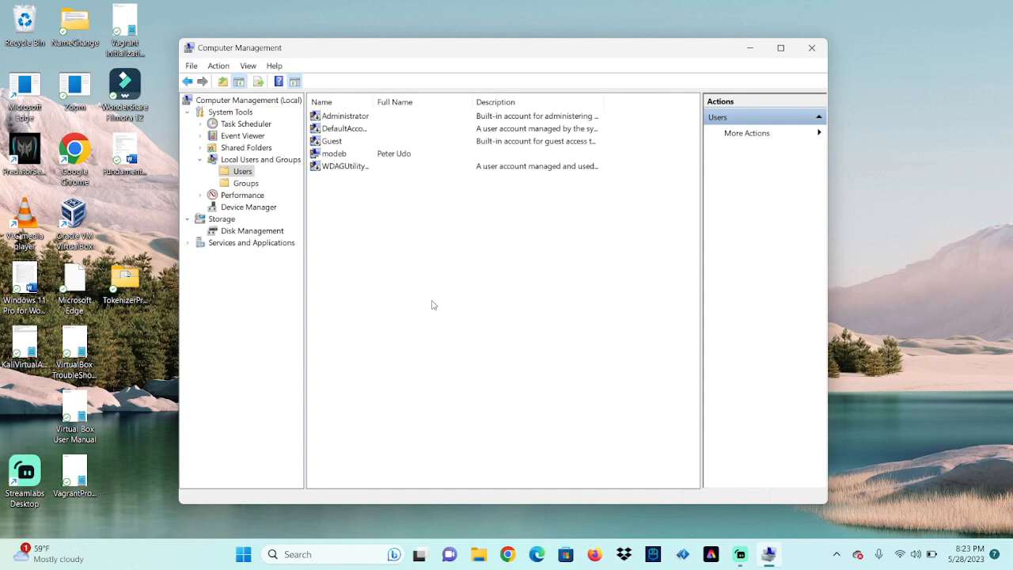
pyautogui.click(399, 243)
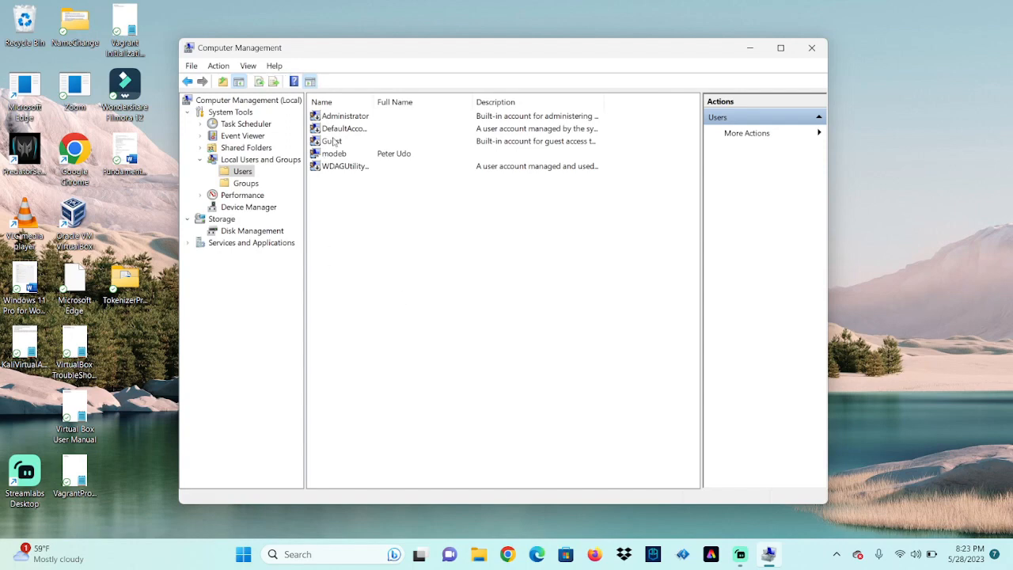
pyautogui.rightClick(377, 194)
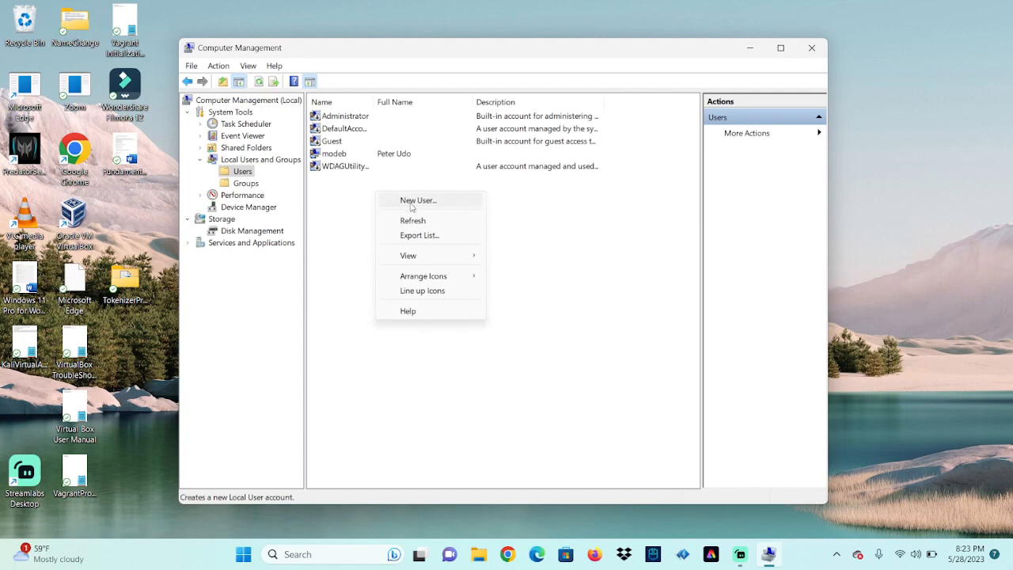
pyautogui.click(411, 202)
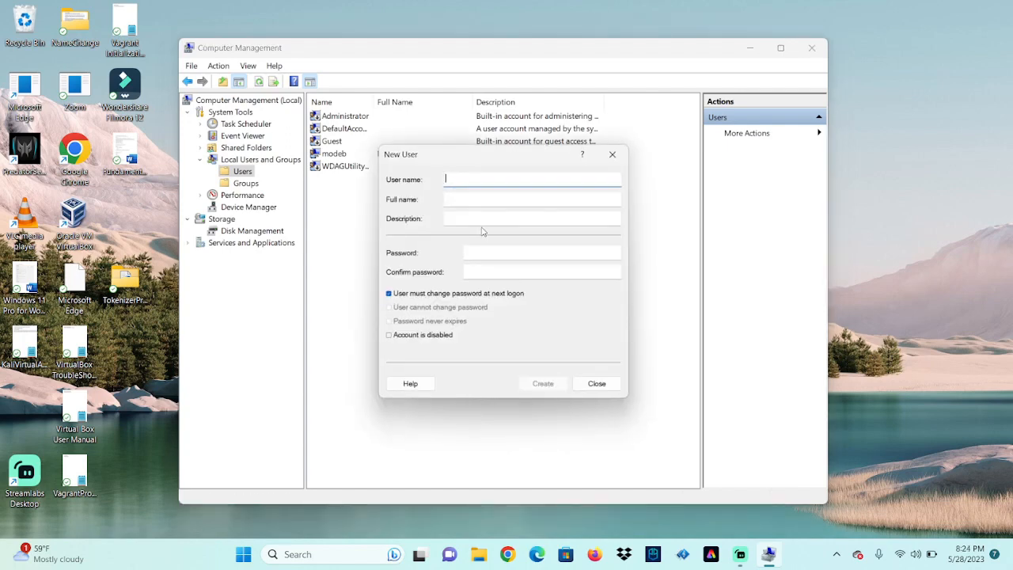
pyautogui.write('Udop')
pyautogui.press('BackSpace')
pyautogui.write('P')
pyautogui.click(389, 294)
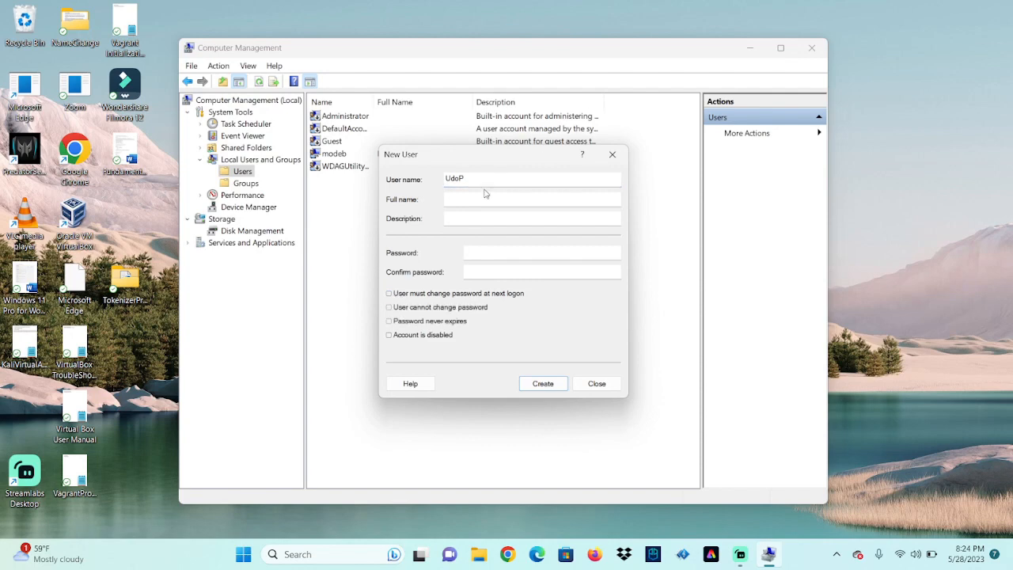
pyautogui.click(553, 383)
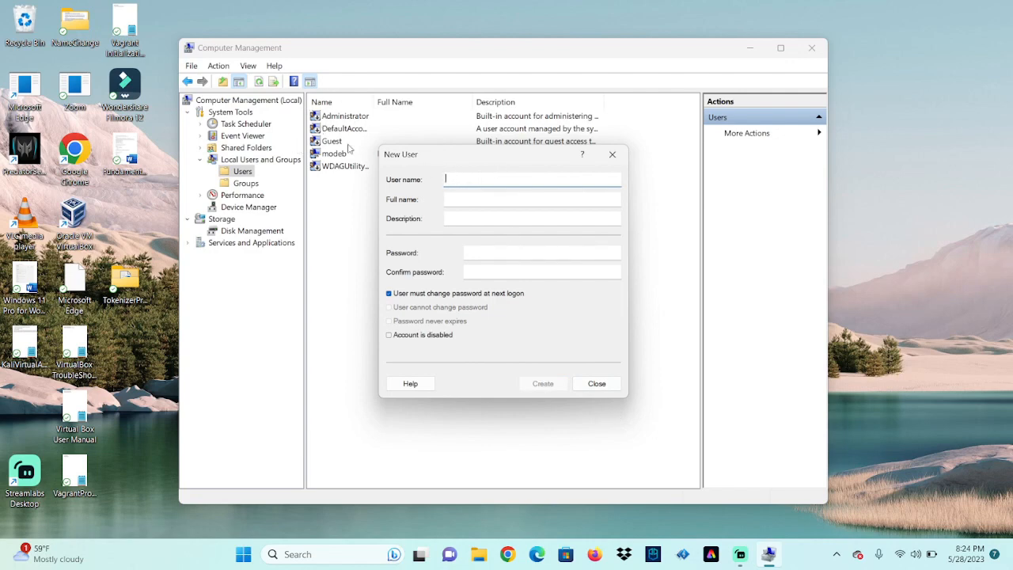
# Create users PeterU and UdoPM
pyautogui.click(389, 293)
pyautogui.click(457, 178)
pyautogui.write('Pet')
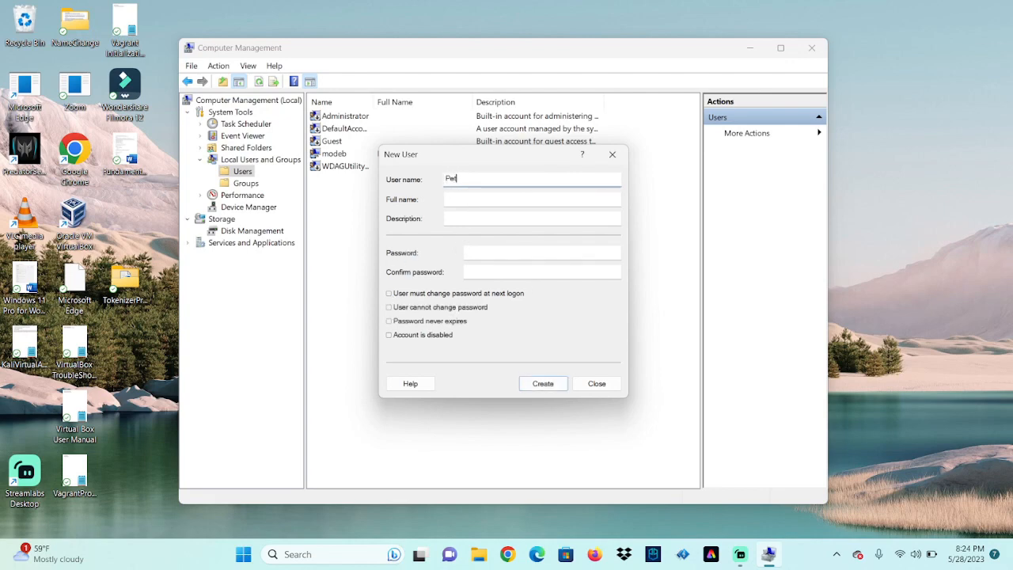
pyautogui.write('erU')
pyautogui.click(543, 381)
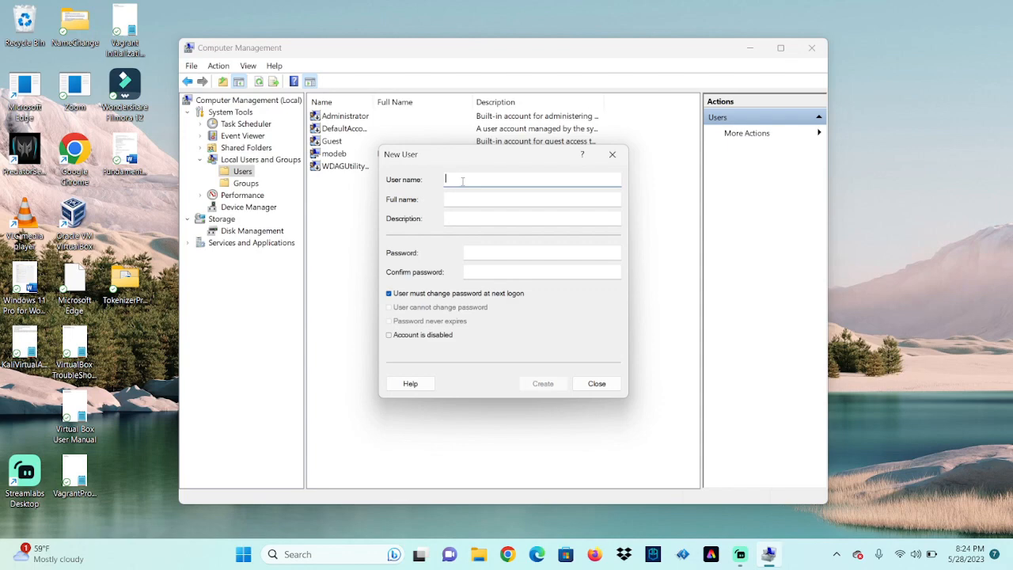
pyautogui.write('UdoPM')
pyautogui.click(546, 386)
# Close the New User form and turn off UdoPM's 'User must change password at next logon' in Properties
pyautogui.click(600, 385)
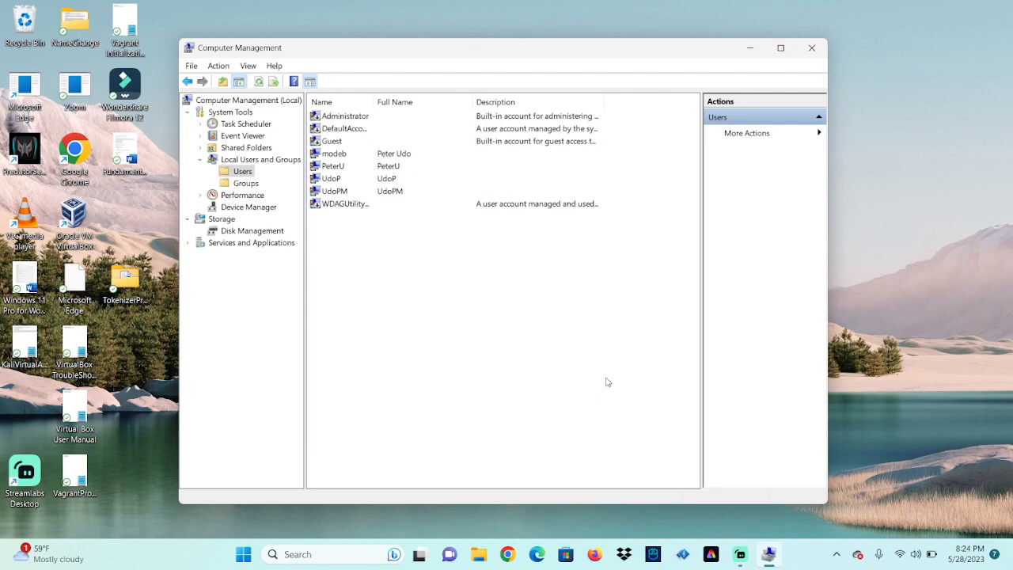
pyautogui.click(351, 193)
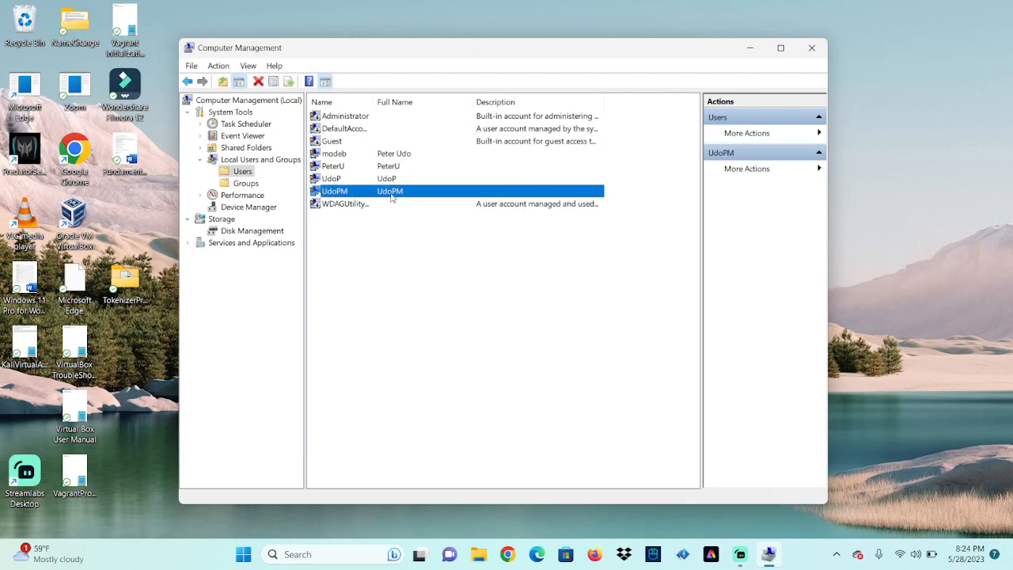
pyautogui.rightClick(390, 198)
pyautogui.click(445, 278)
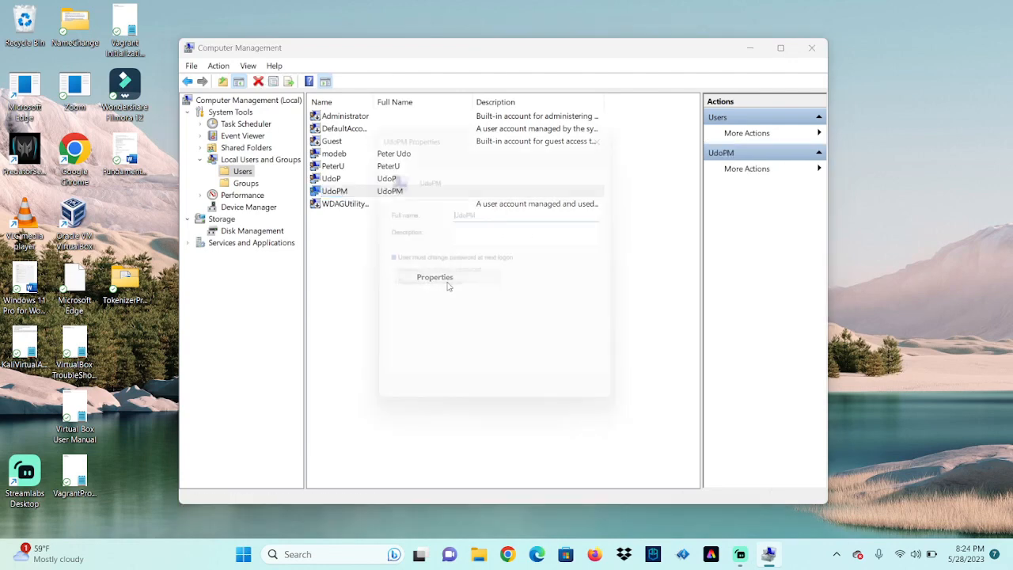
pyautogui.click(388, 264)
pyautogui.click(549, 408)
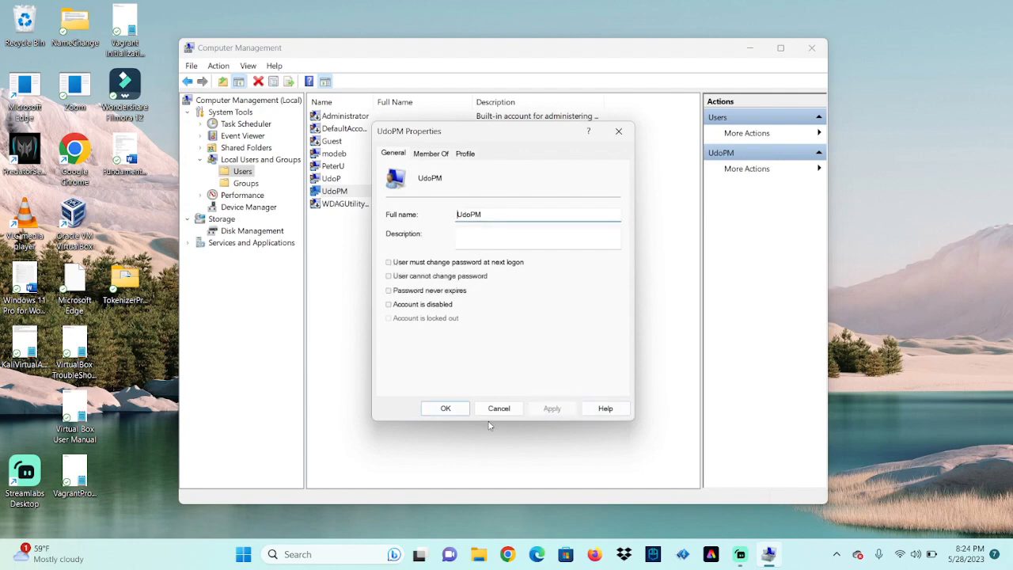
pyautogui.click(446, 409)
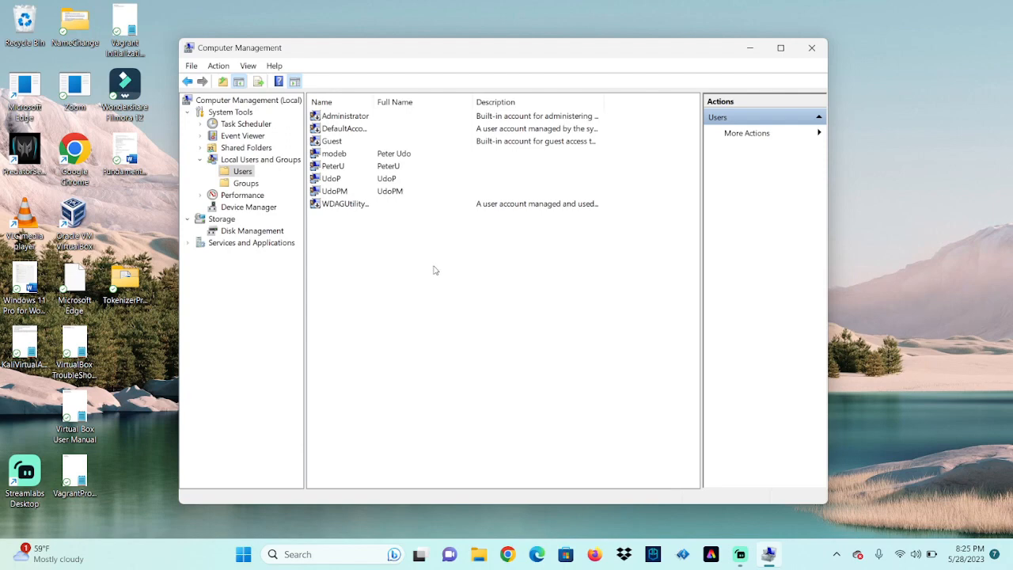
pyautogui.click(399, 192)
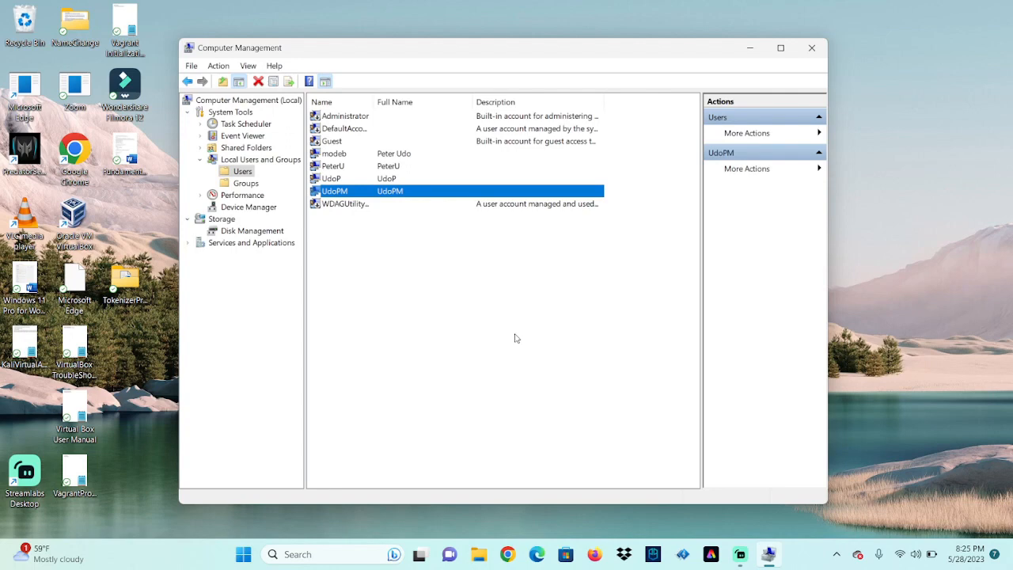
pyautogui.rightClick(419, 196)
pyautogui.click(375, 264)
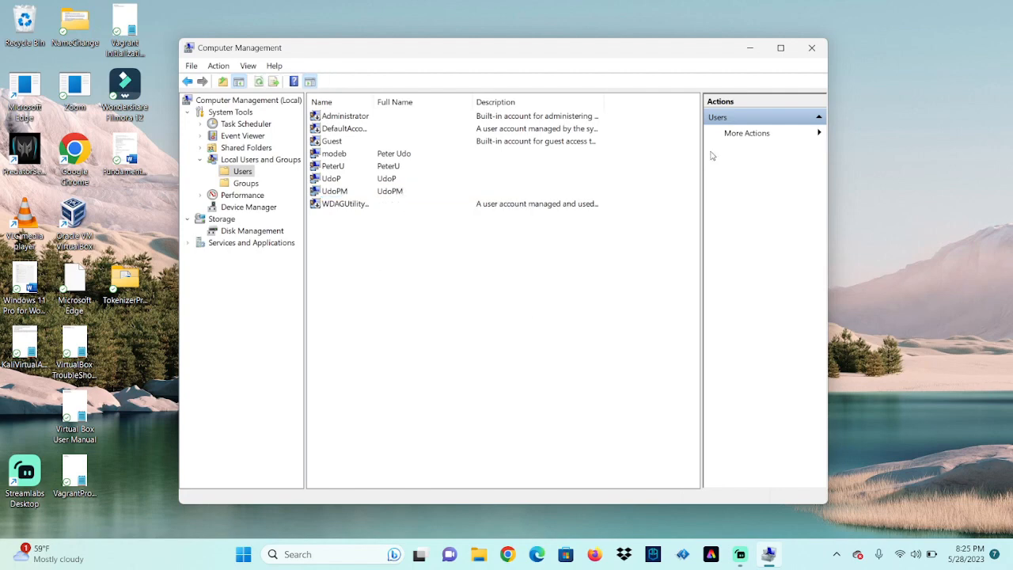
# Close Computer Management and reopen it from the Start button's quick-link menu
pyautogui.click(811, 47)
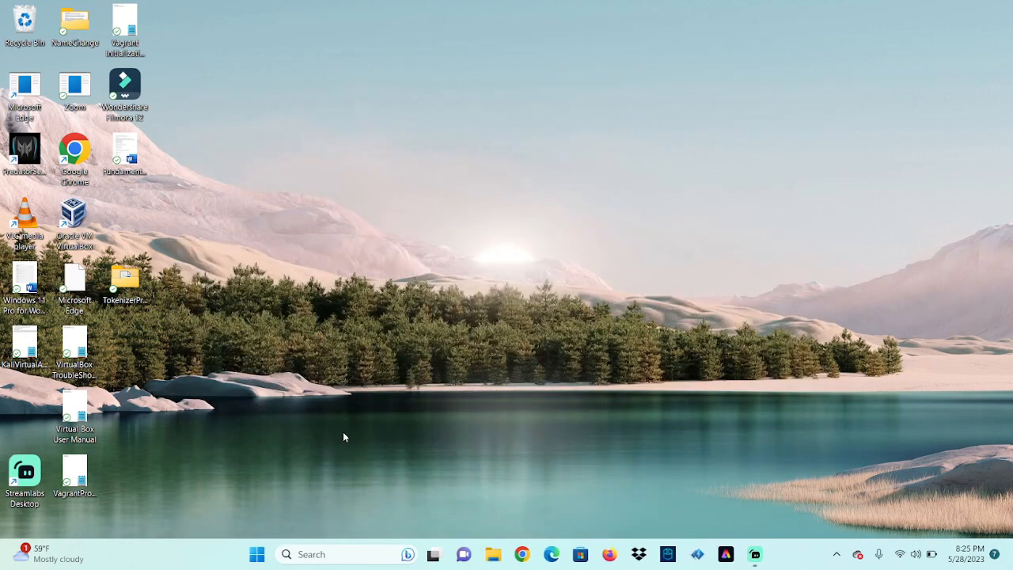
pyautogui.click(345, 551)
pyautogui.write('computer')
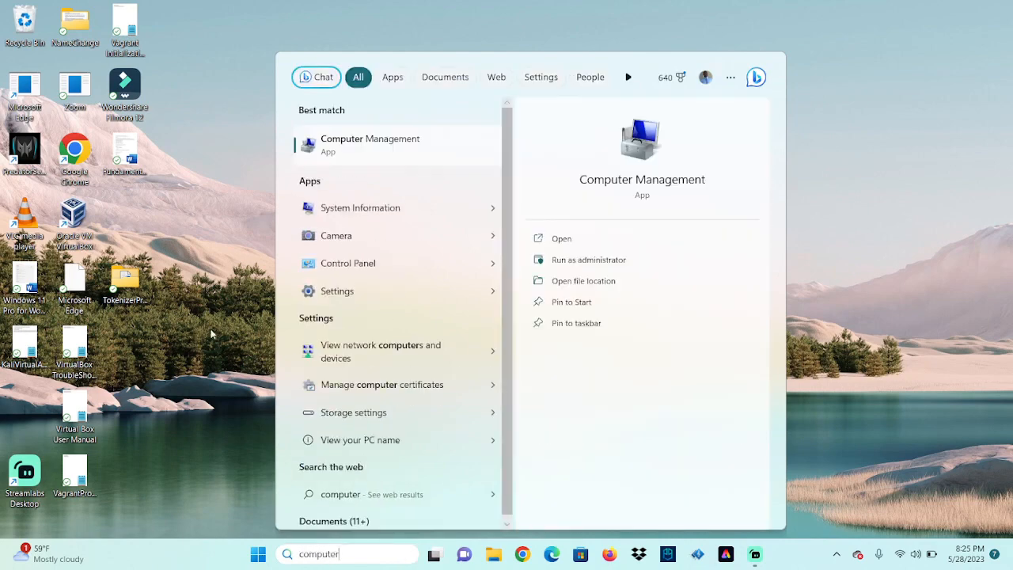
pyautogui.click(860, 267)
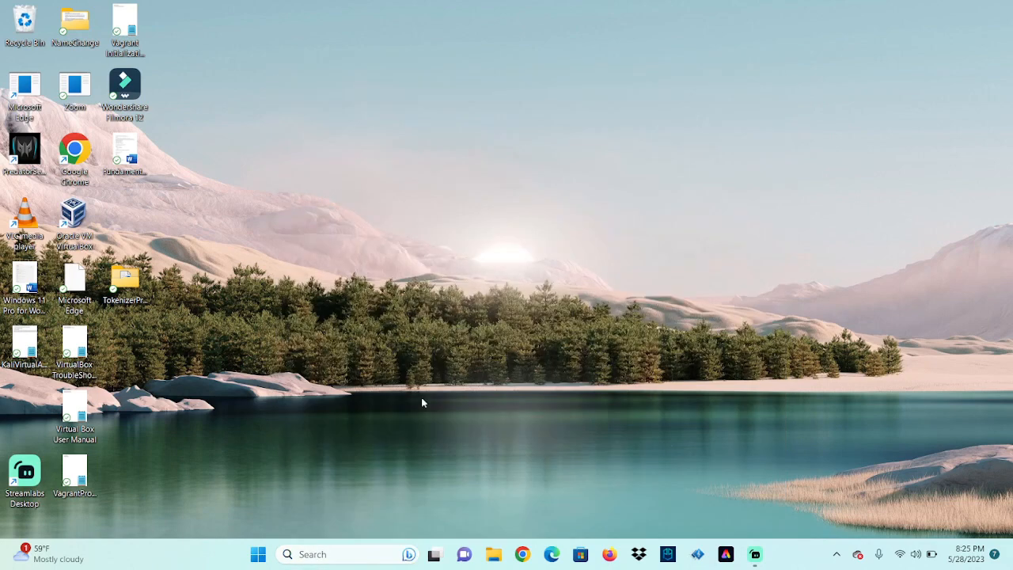
pyautogui.rightClick(258, 557)
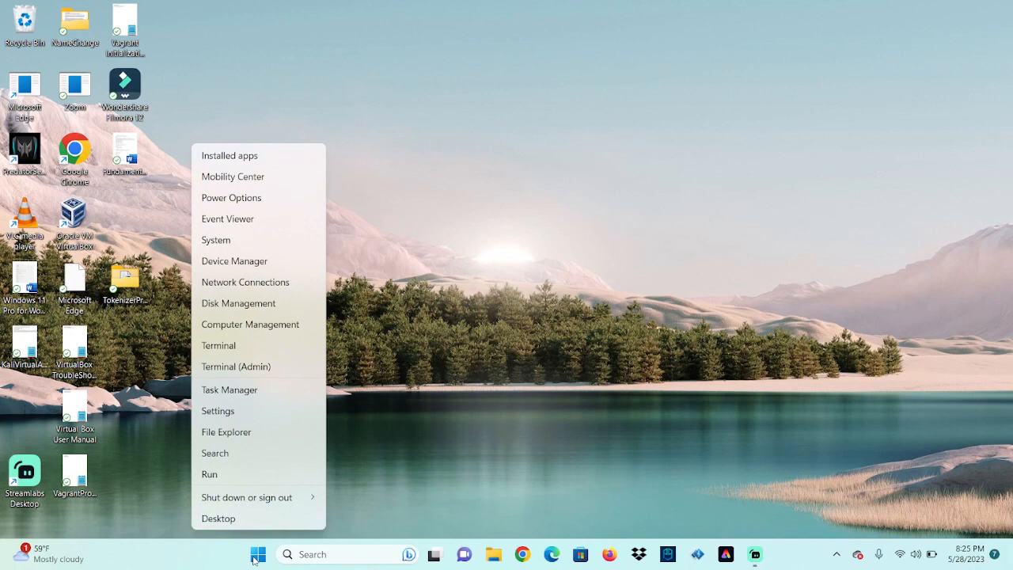
pyautogui.click(276, 326)
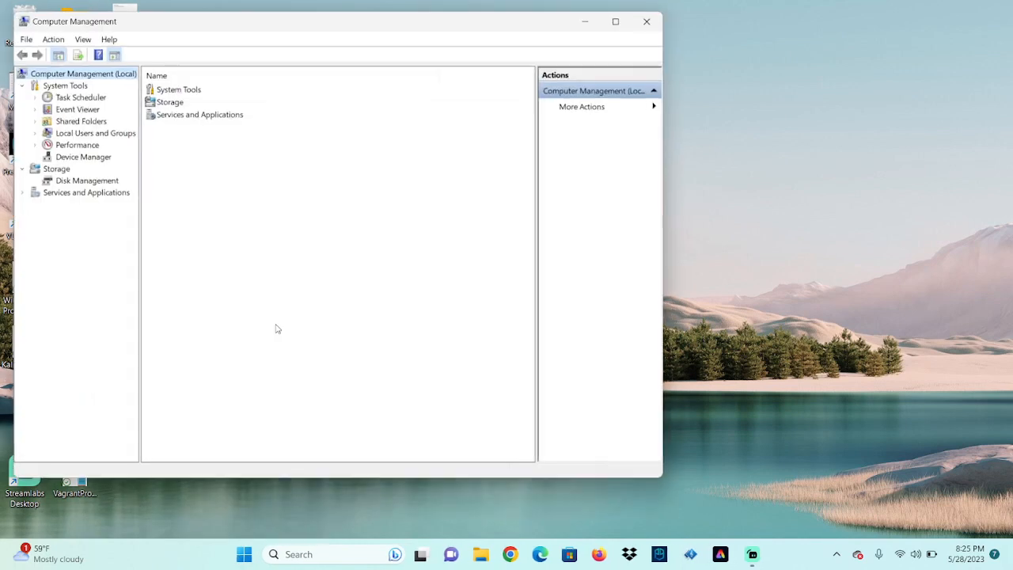
# Open the Users folder under Local Users and Groups, then go back up a level
pyautogui.click(86, 142)
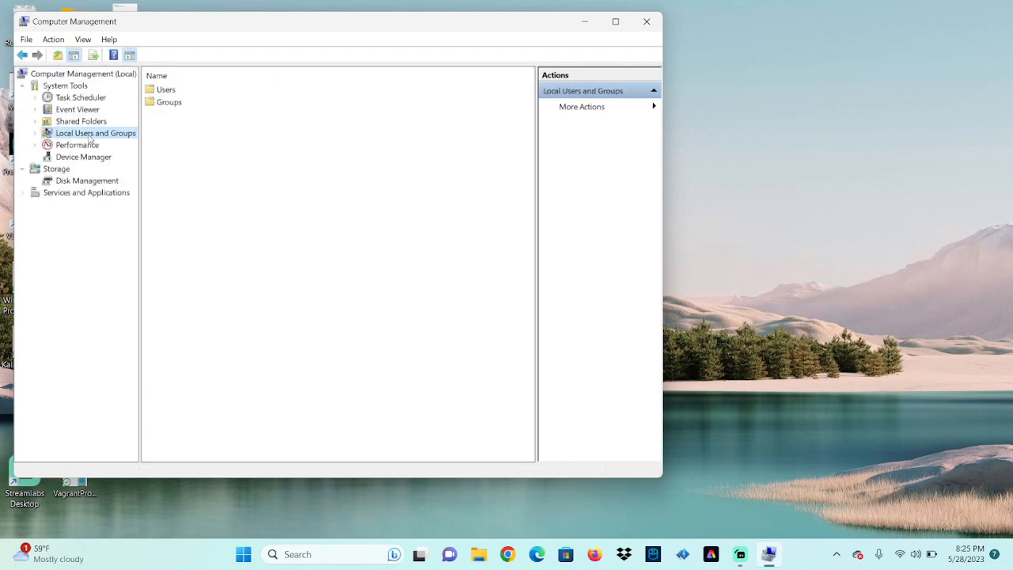
pyautogui.doubleClick(166, 91)
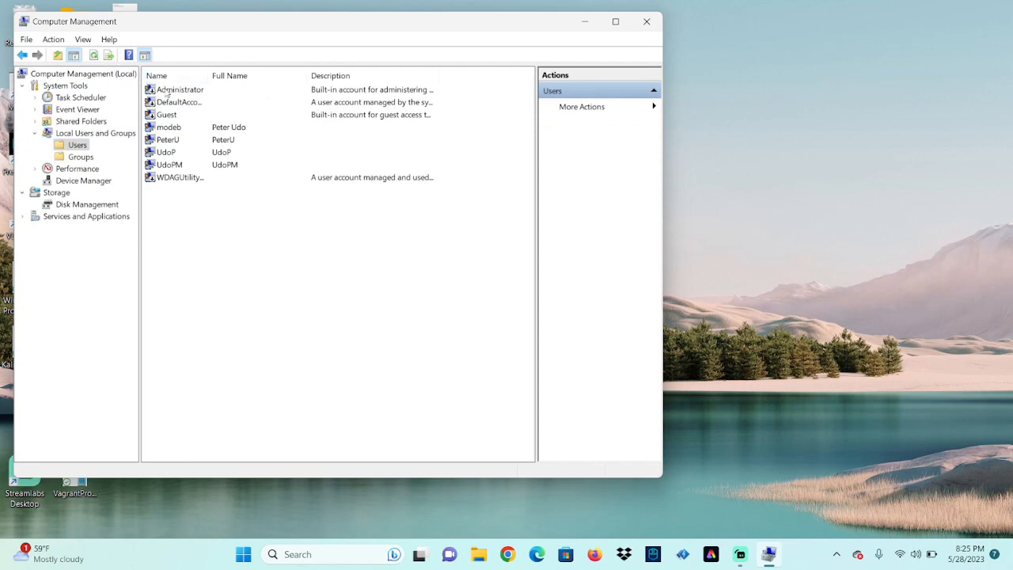
pyautogui.click(61, 146)
pyautogui.click(35, 133)
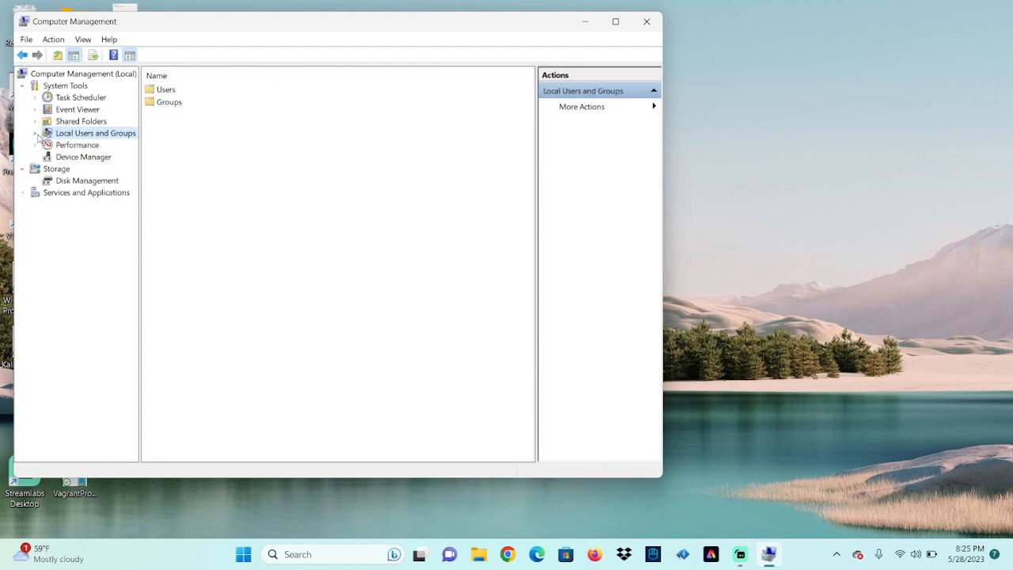
# Start a New User from the Users folder, close it unsaved, and reopen Users
pyautogui.rightClick(155, 91)
pyautogui.click(152, 94)
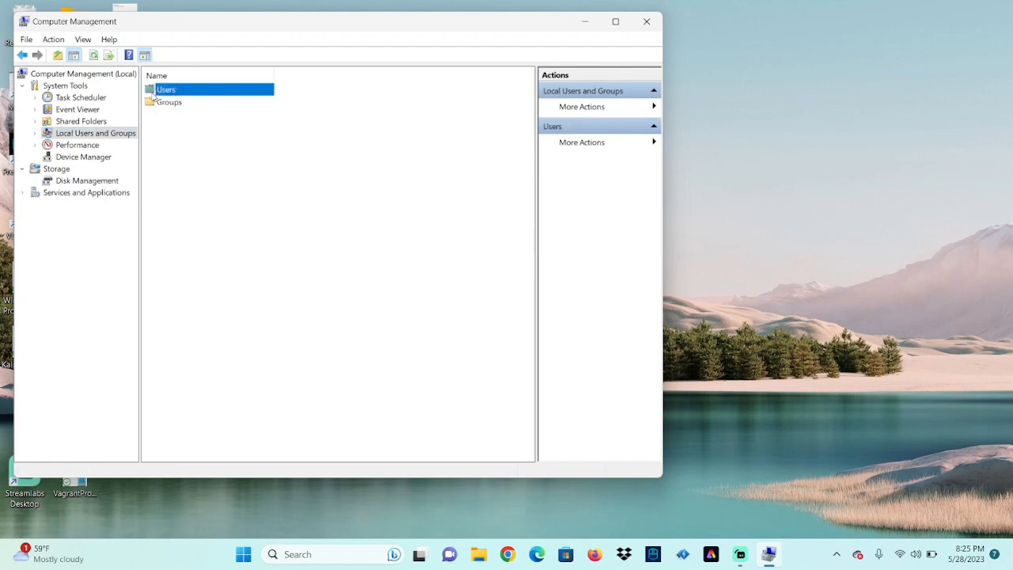
pyautogui.rightClick(153, 94)
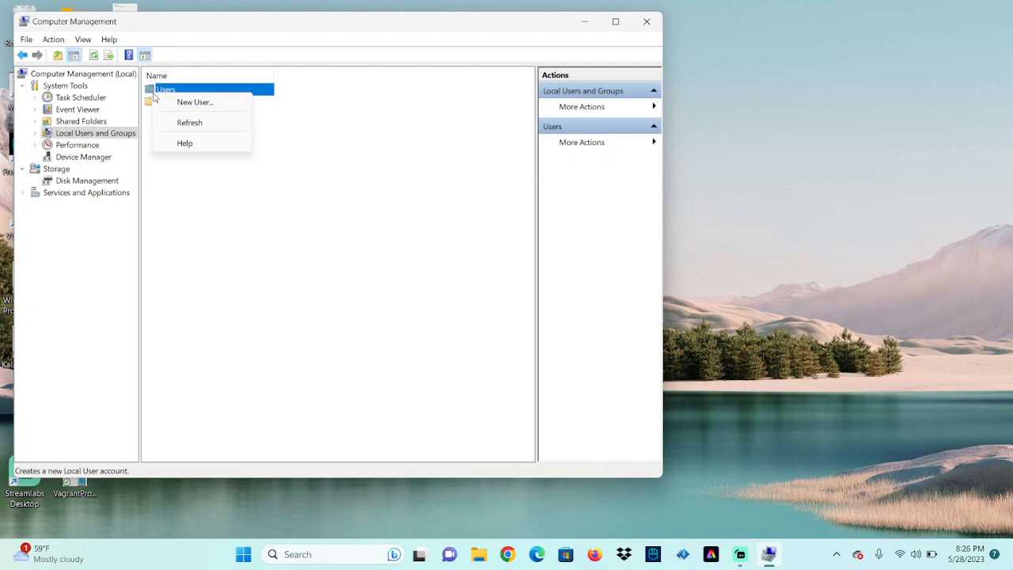
pyautogui.click(184, 102)
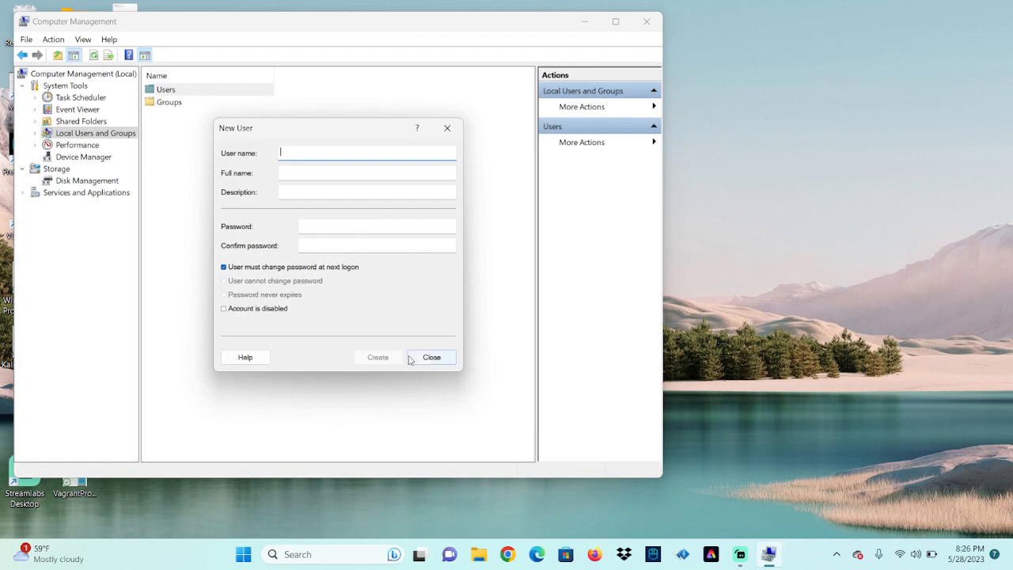
pyautogui.click(431, 357)
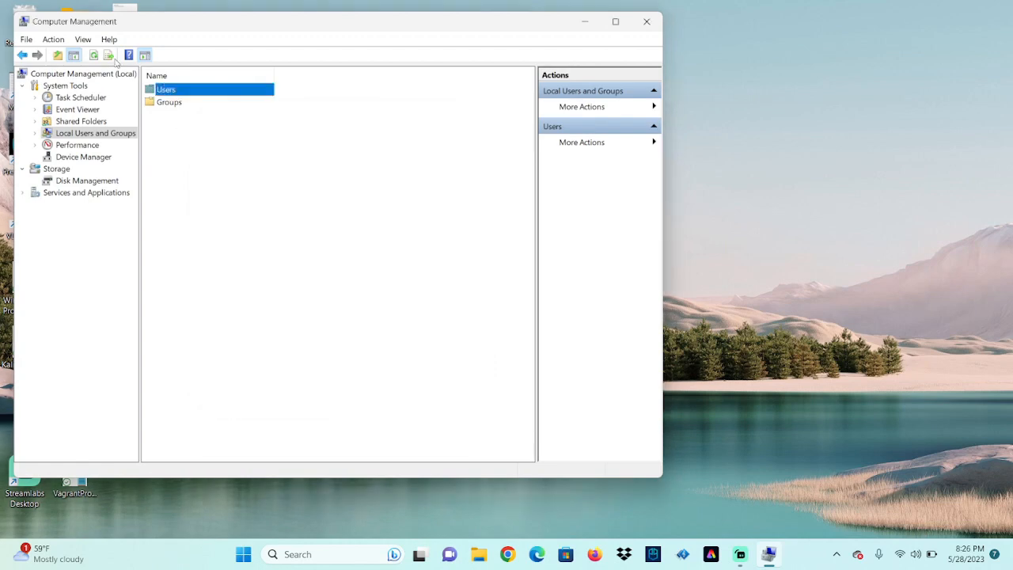
pyautogui.doubleClick(184, 91)
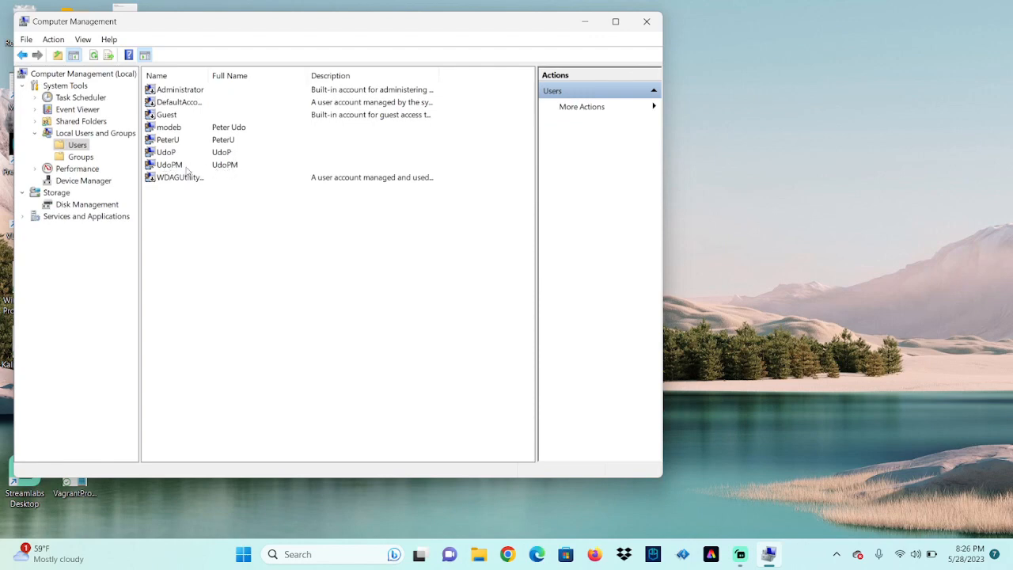
# Delete the UdoPM local account, confirming with Yes, then close Computer Management
pyautogui.click(231, 167)
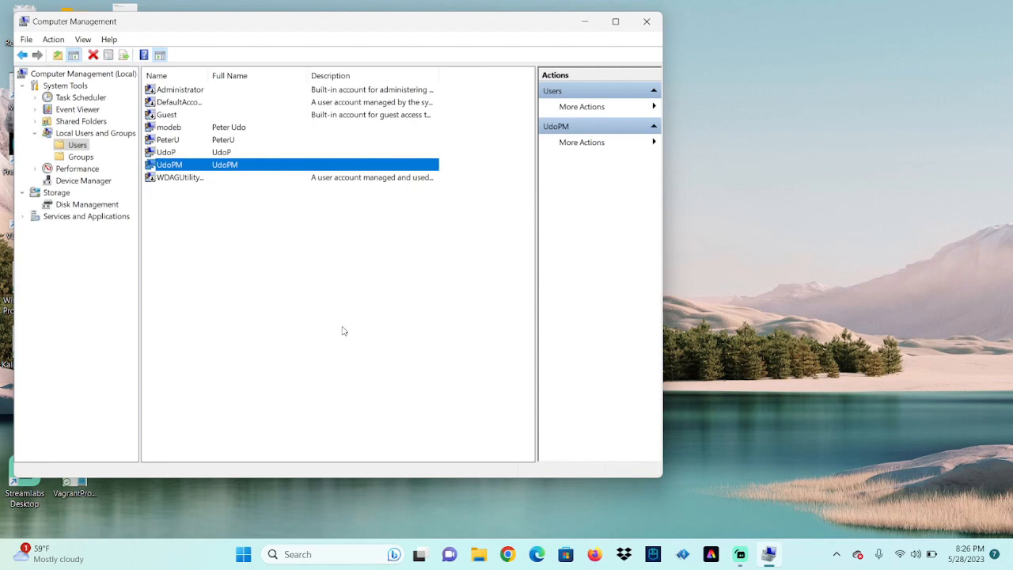
pyautogui.rightClick(273, 170)
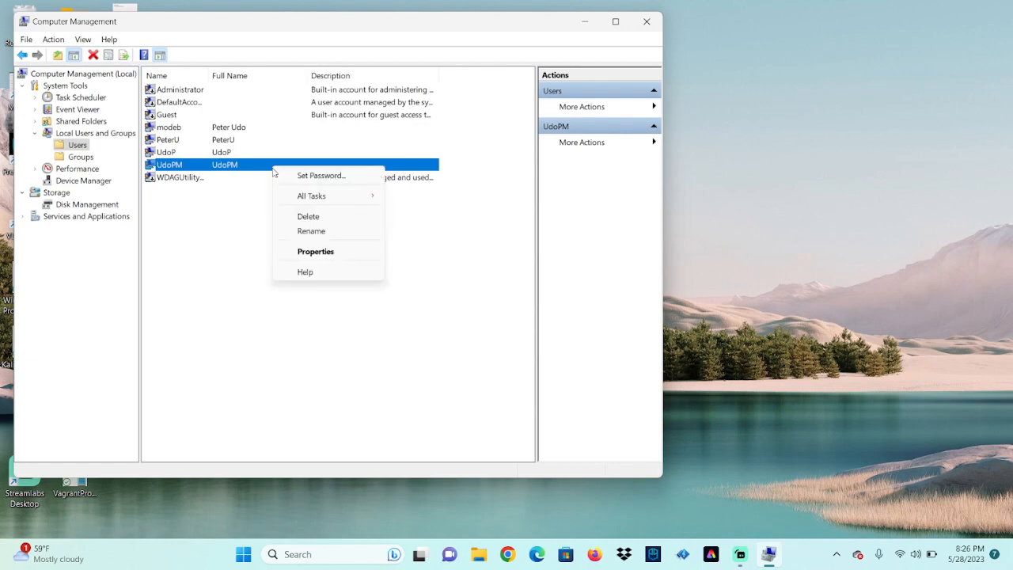
pyautogui.click(306, 216)
pyautogui.click(376, 308)
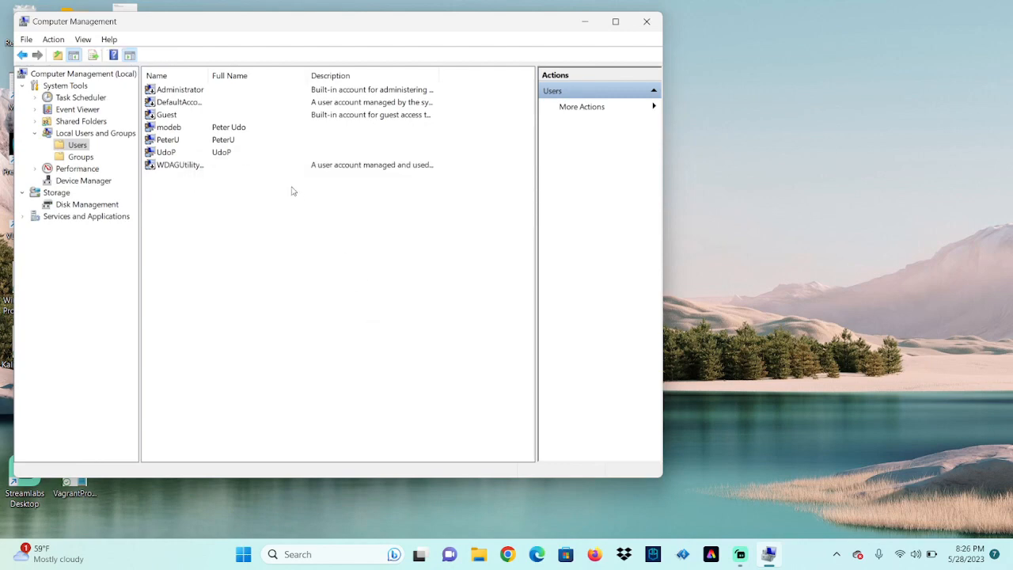
pyautogui.click(228, 156)
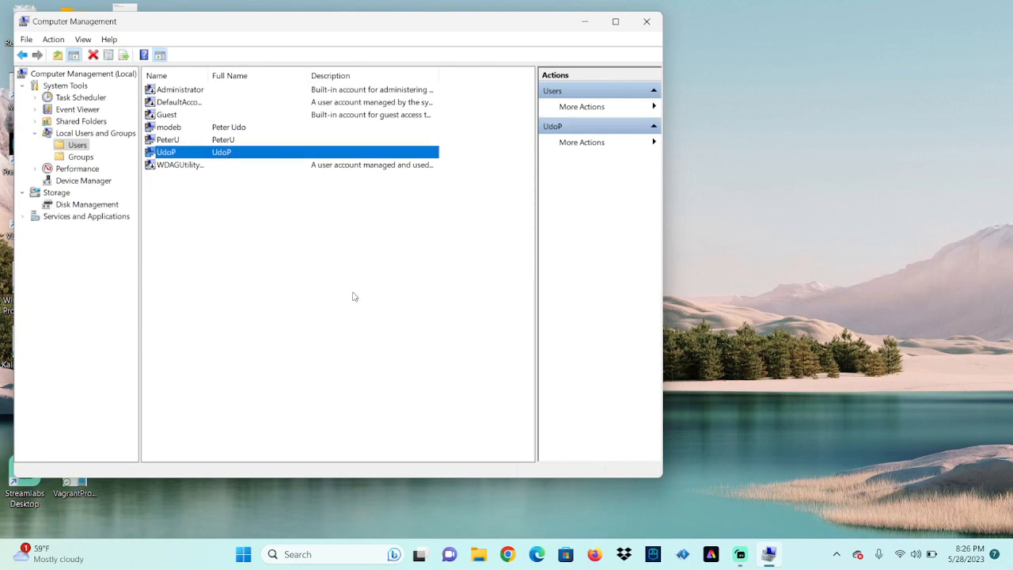
pyautogui.click(647, 21)
# Open Control Panel from a Windows search, close it, and reopen it via search
pyautogui.click(346, 553)
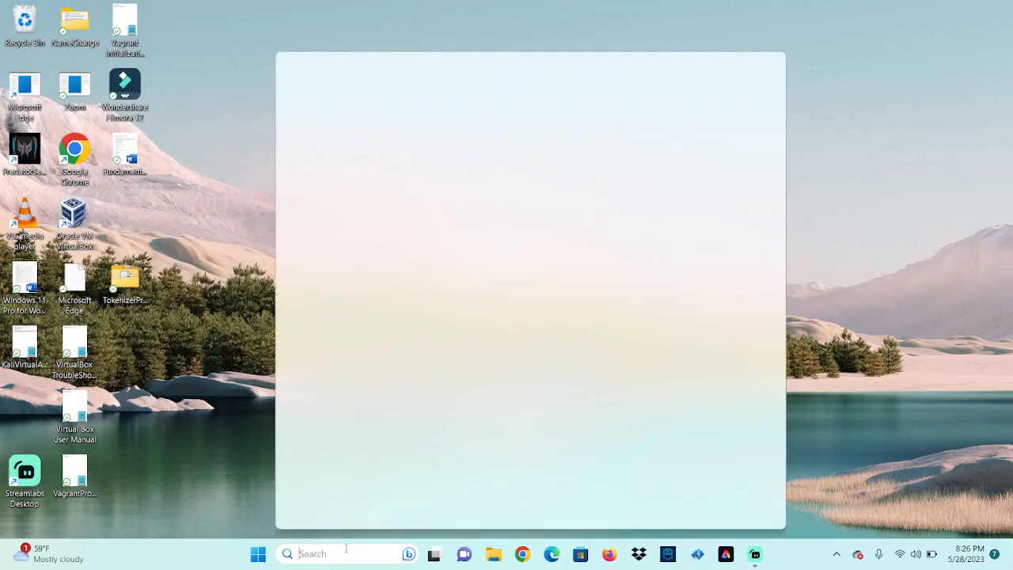
pyautogui.write('contrl')
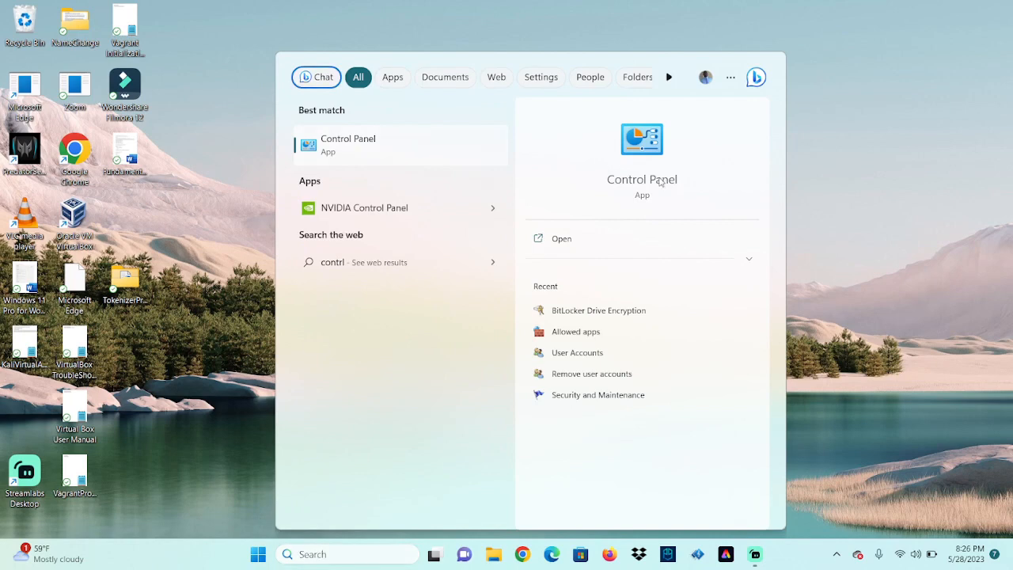
pyautogui.click(662, 180)
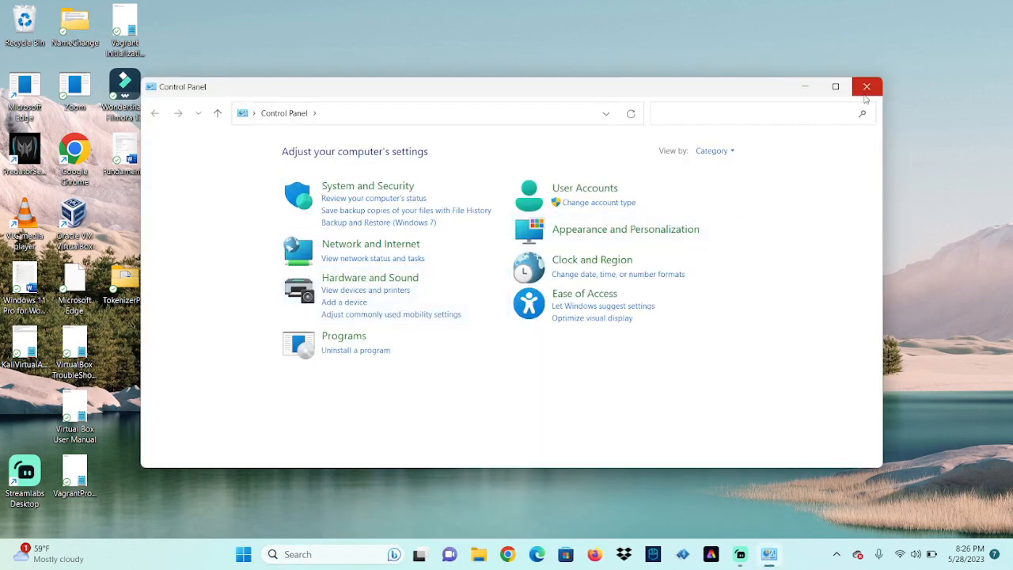
pyautogui.click(337, 555)
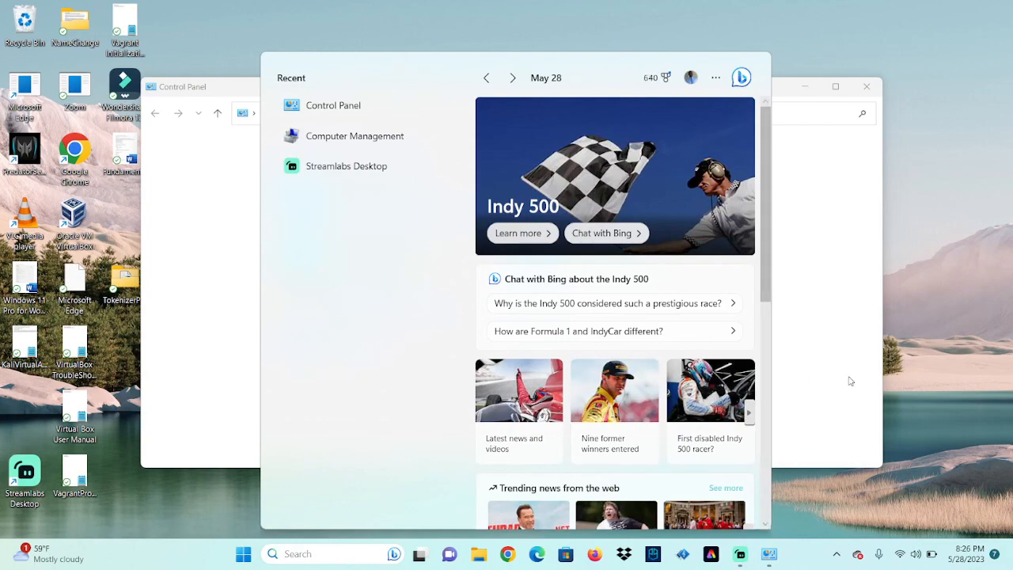
pyautogui.click(850, 382)
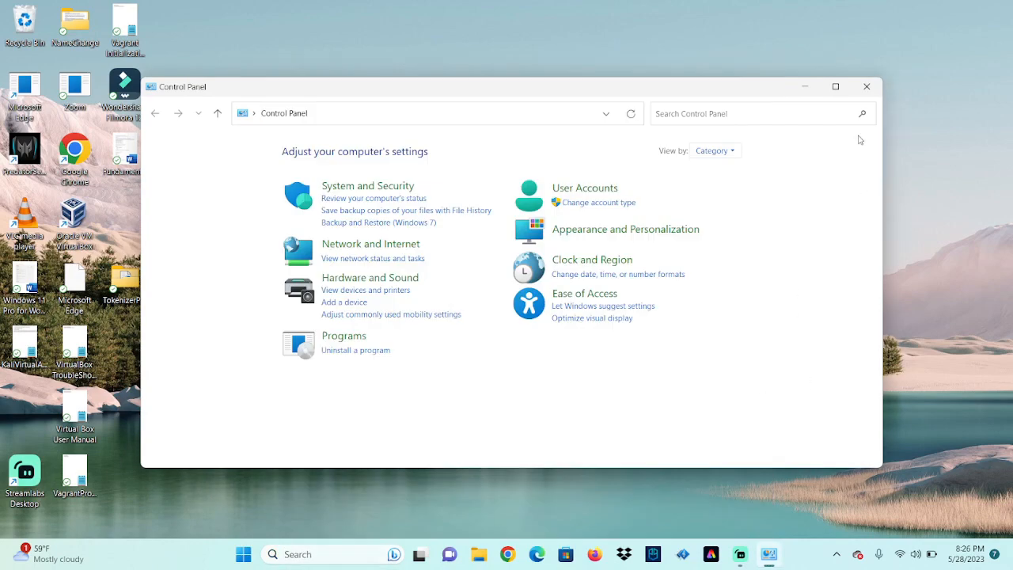
pyautogui.click(866, 86)
pyautogui.click(380, 559)
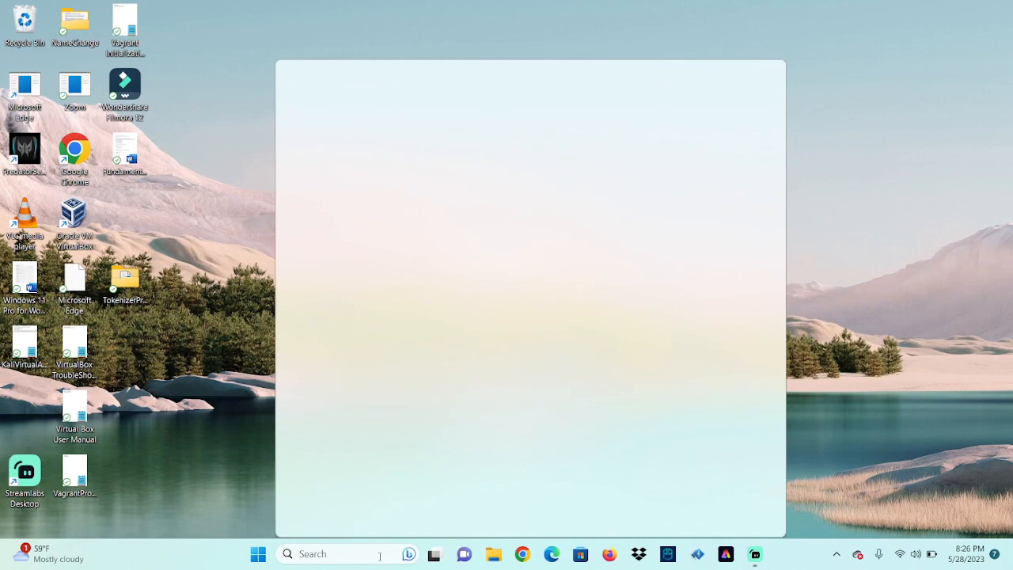
pyautogui.write('control Panel')
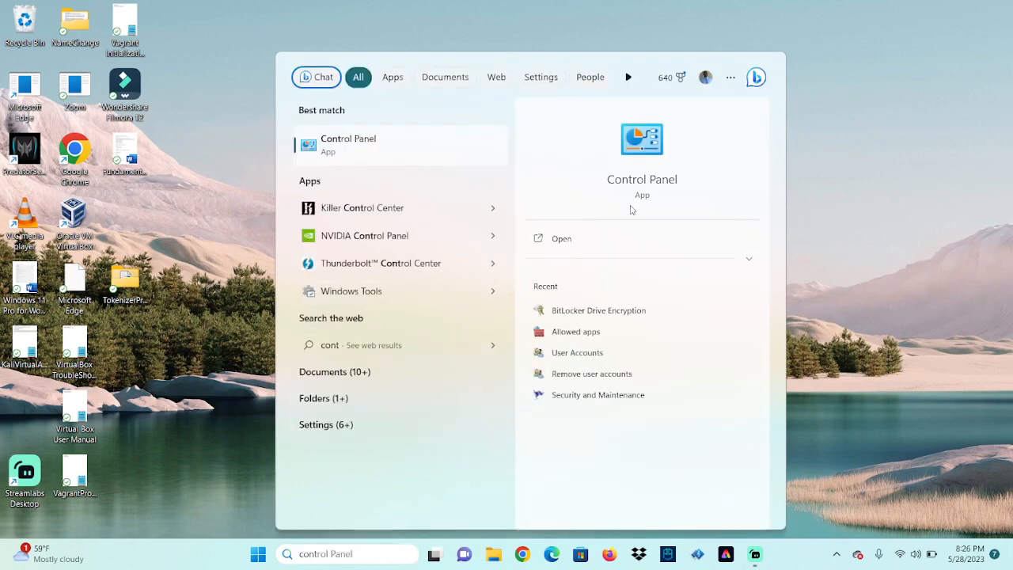
pyautogui.click(649, 164)
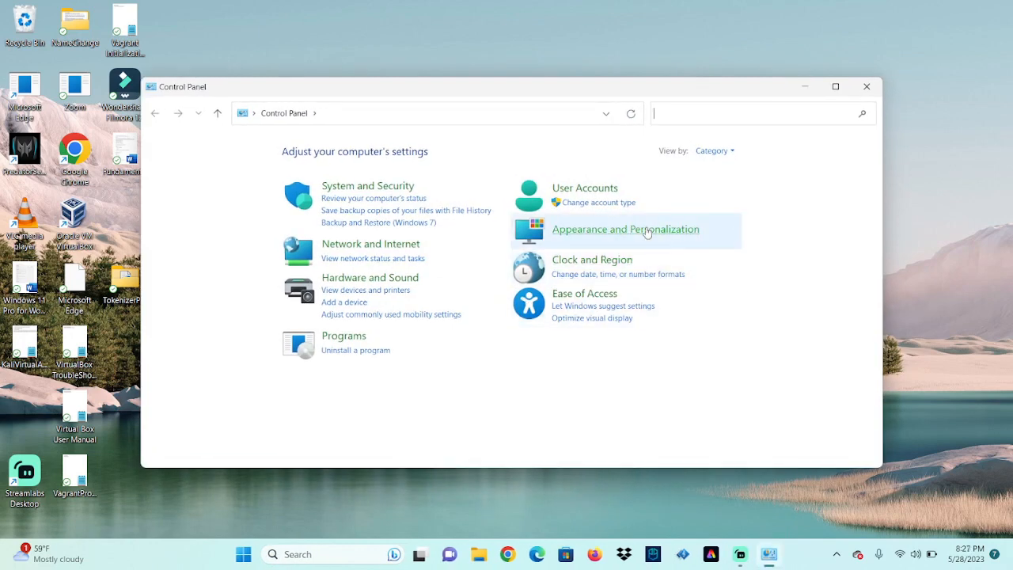
pyautogui.click(598, 190)
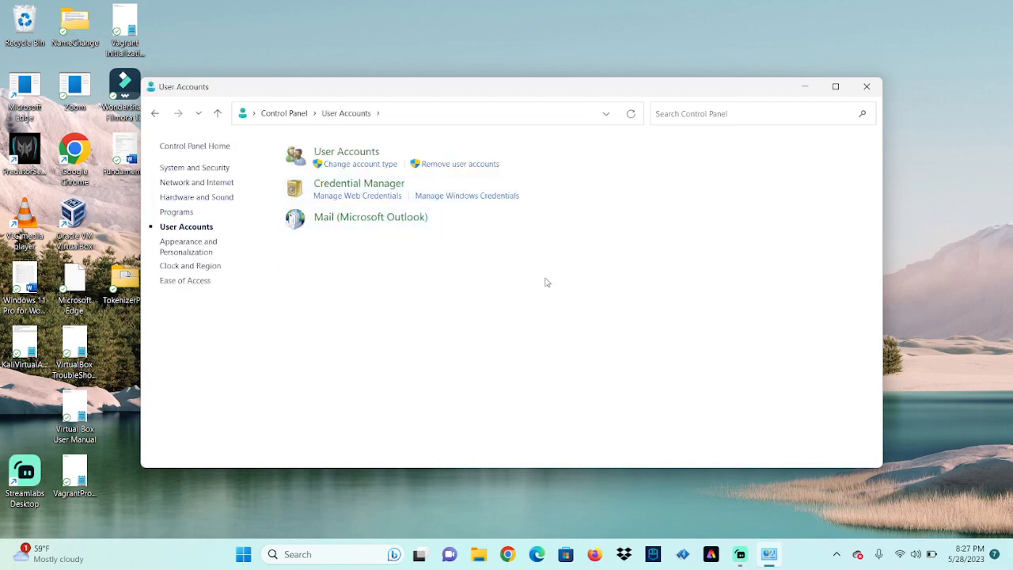
pyautogui.click(472, 166)
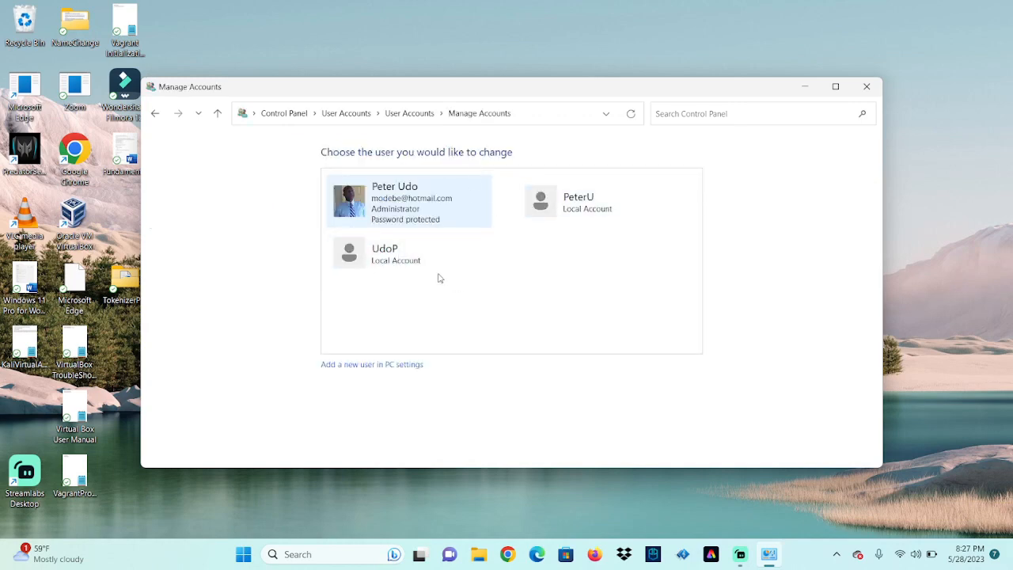
pyautogui.click(390, 263)
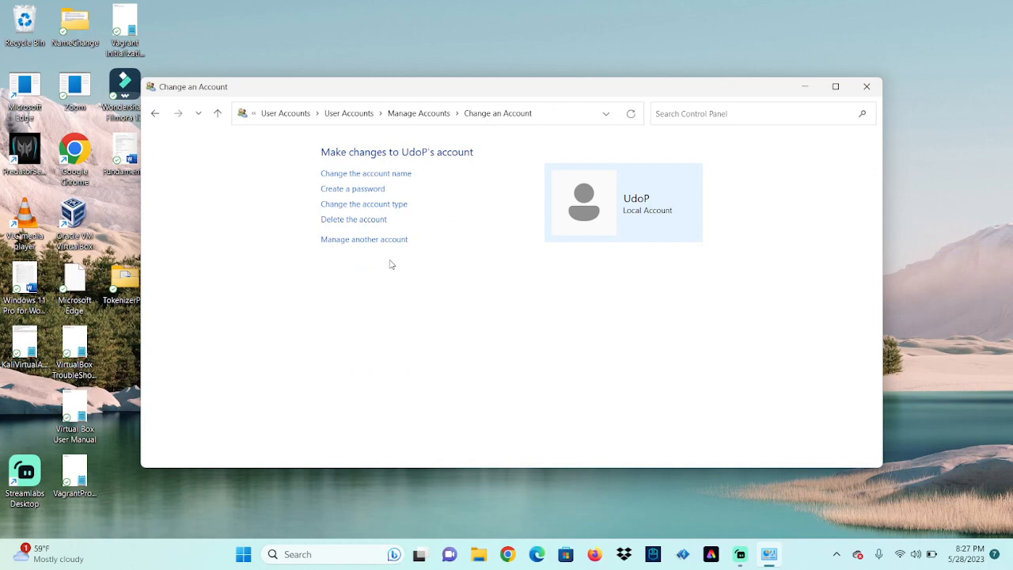
pyautogui.click(370, 222)
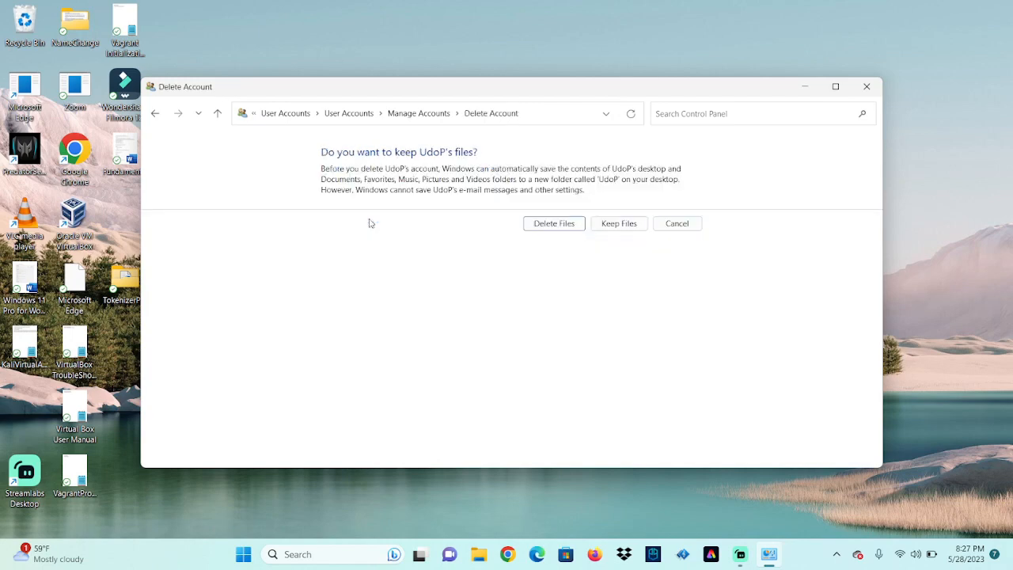
pyautogui.click(563, 225)
pyautogui.click(606, 206)
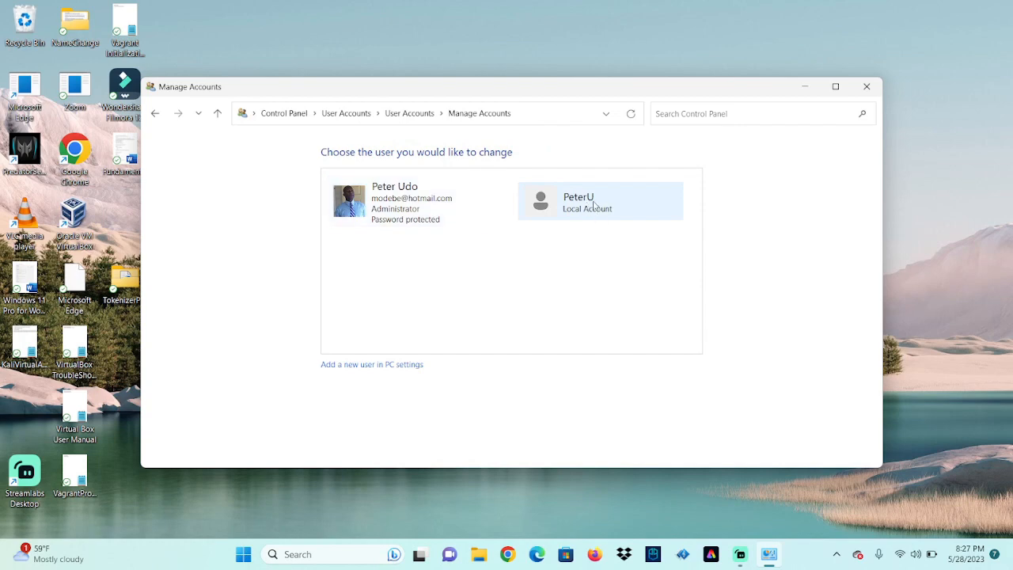
pyautogui.click(593, 205)
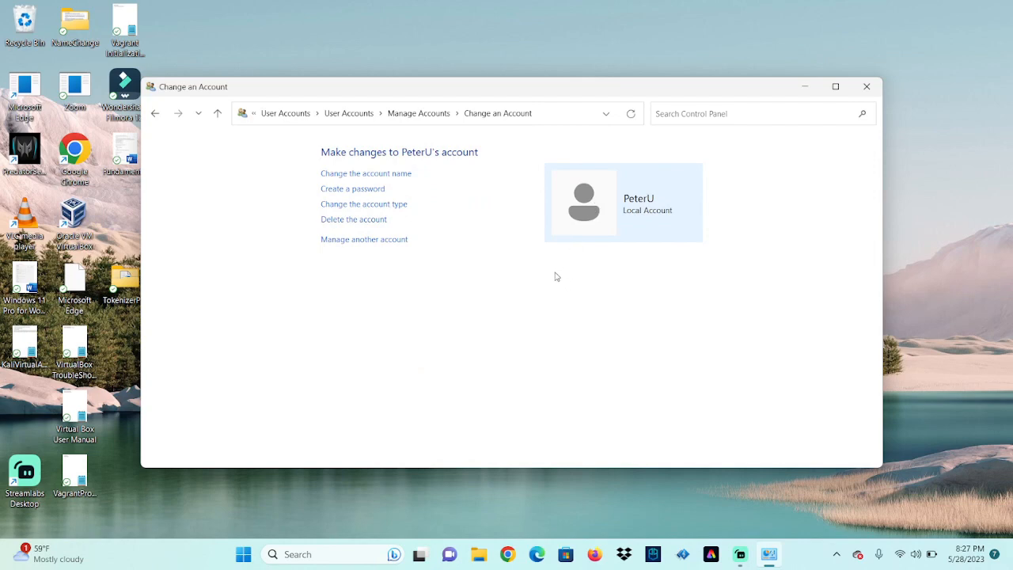
pyautogui.click(395, 205)
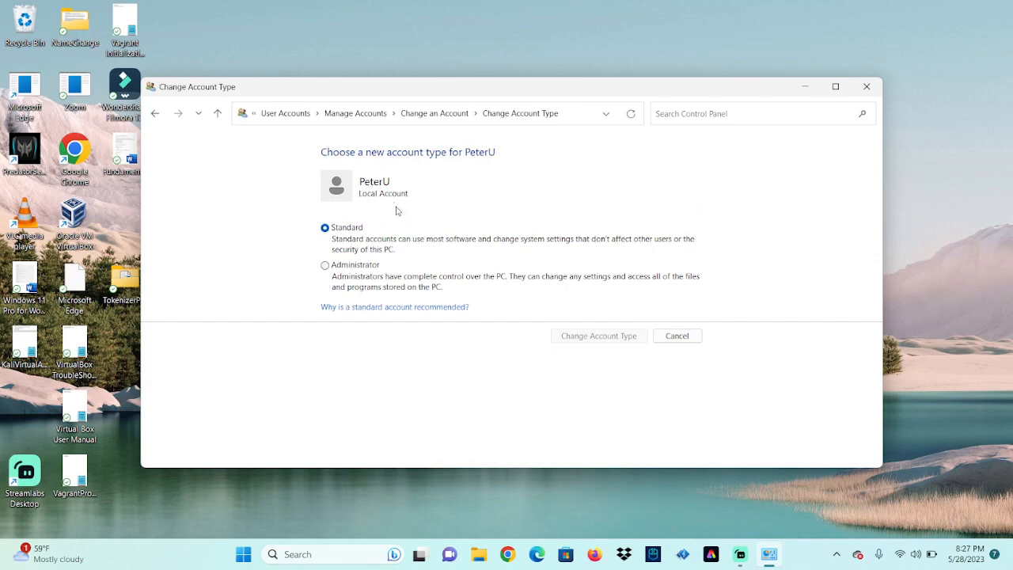
pyautogui.click(325, 266)
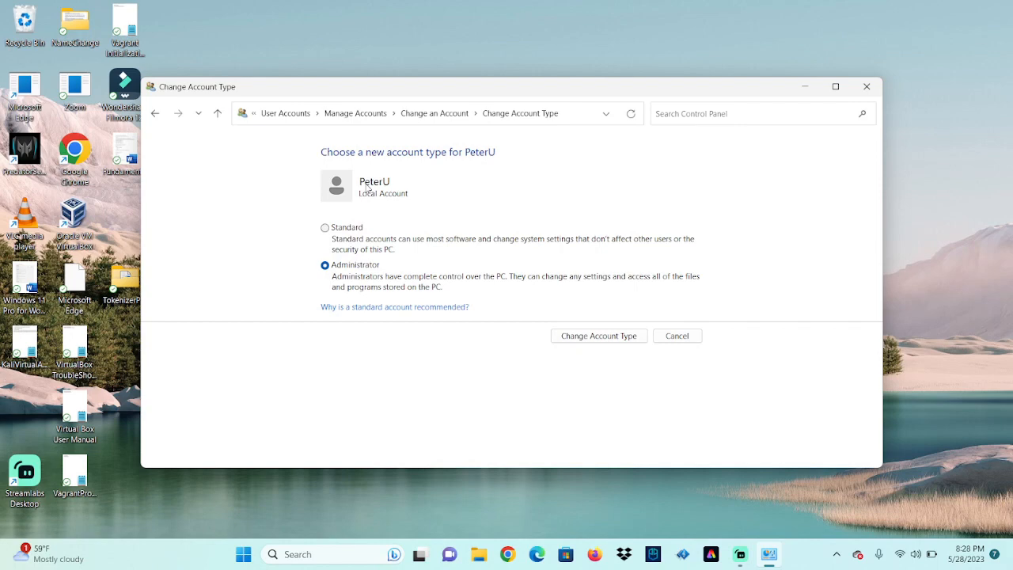
pyautogui.click(677, 336)
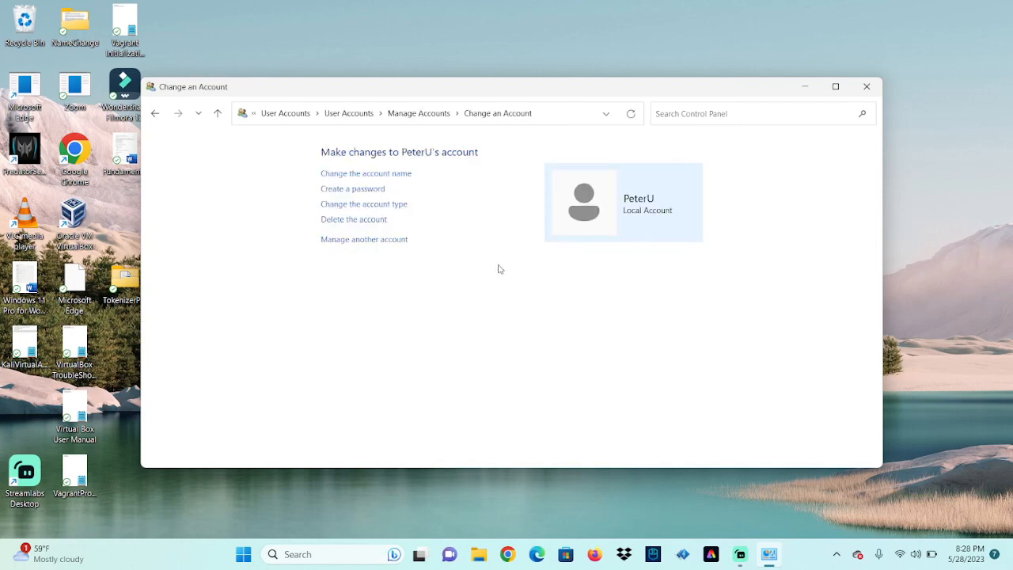
# Return to Manage Accounts and open the Microsoft-linked administrator account's Change an Account page
pyautogui.click(406, 114)
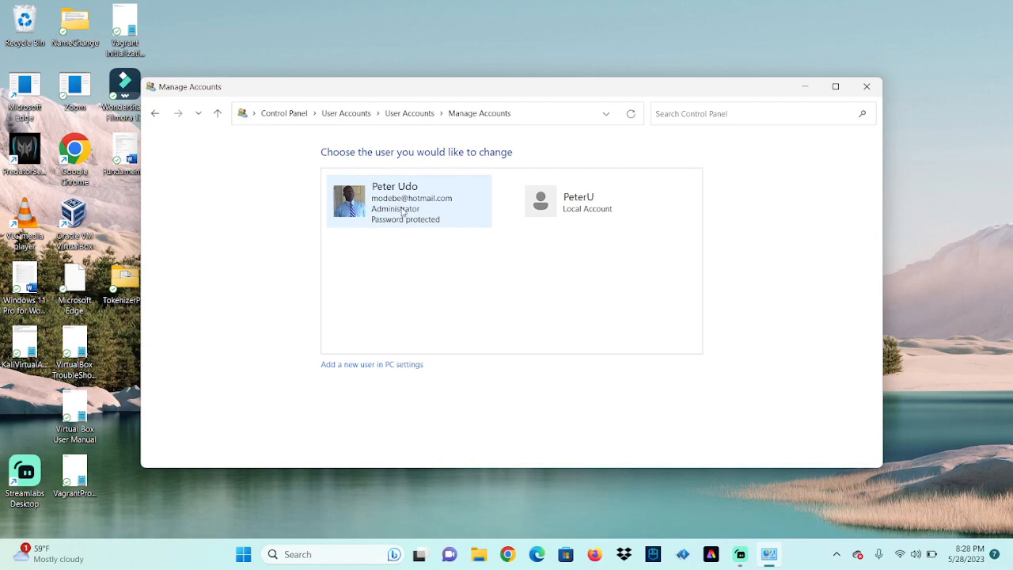
pyautogui.click(405, 211)
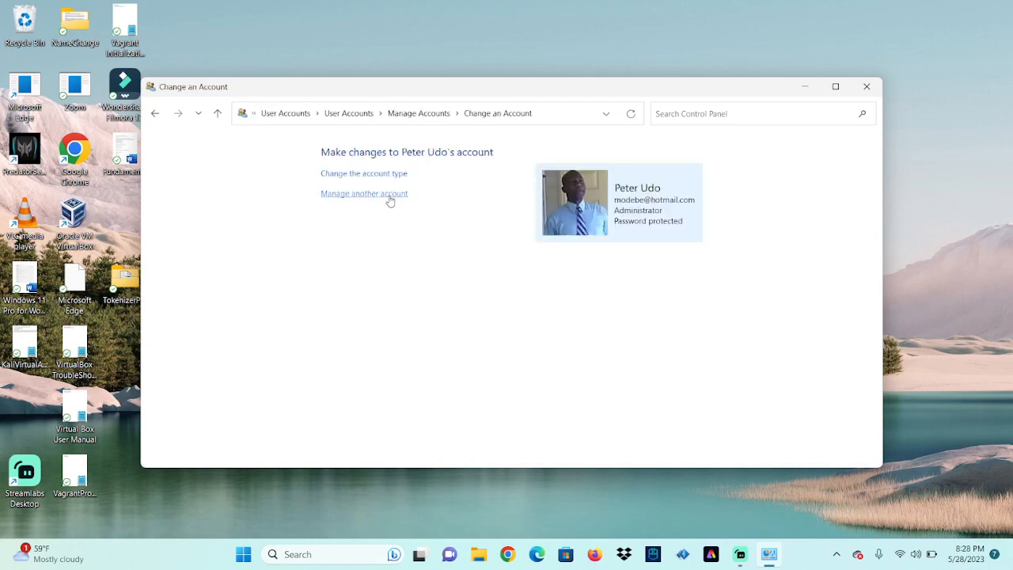
pyautogui.click(387, 196)
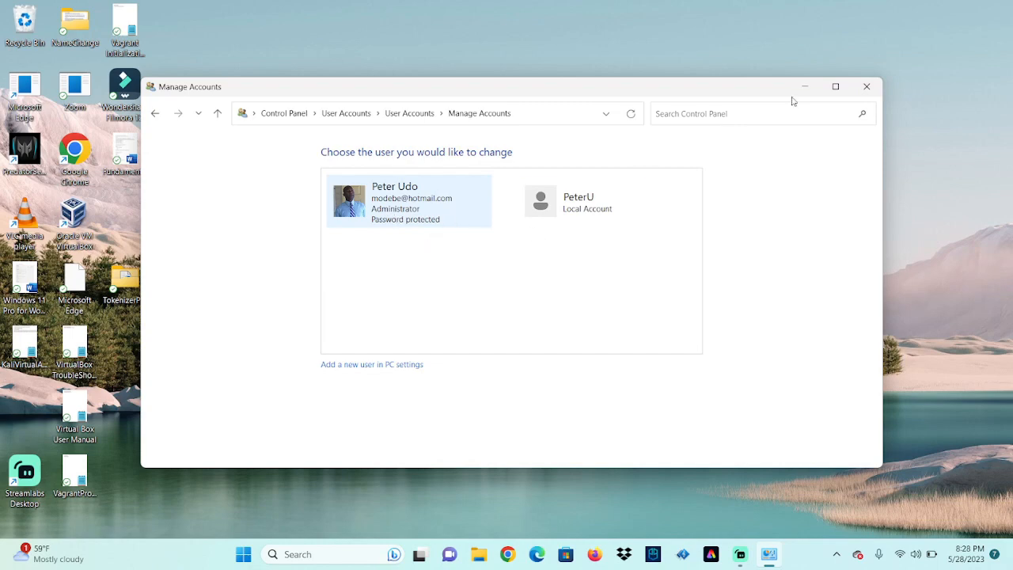
# Close Control Panel, launch Computer Management via a 'computer' search, and open Local Users and Groups > Users
pyautogui.click(868, 85)
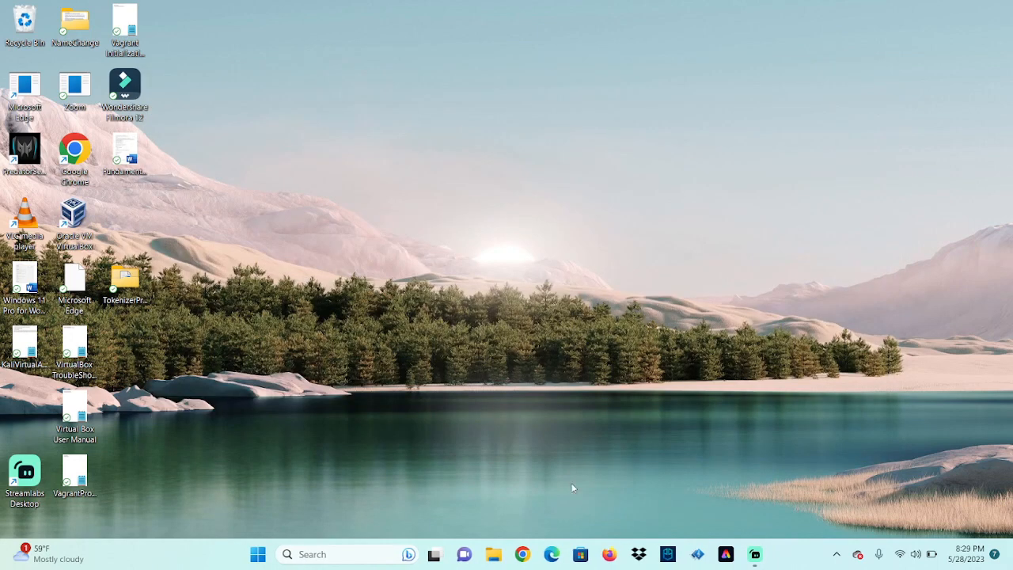
pyautogui.click(371, 553)
pyautogui.write('computer')
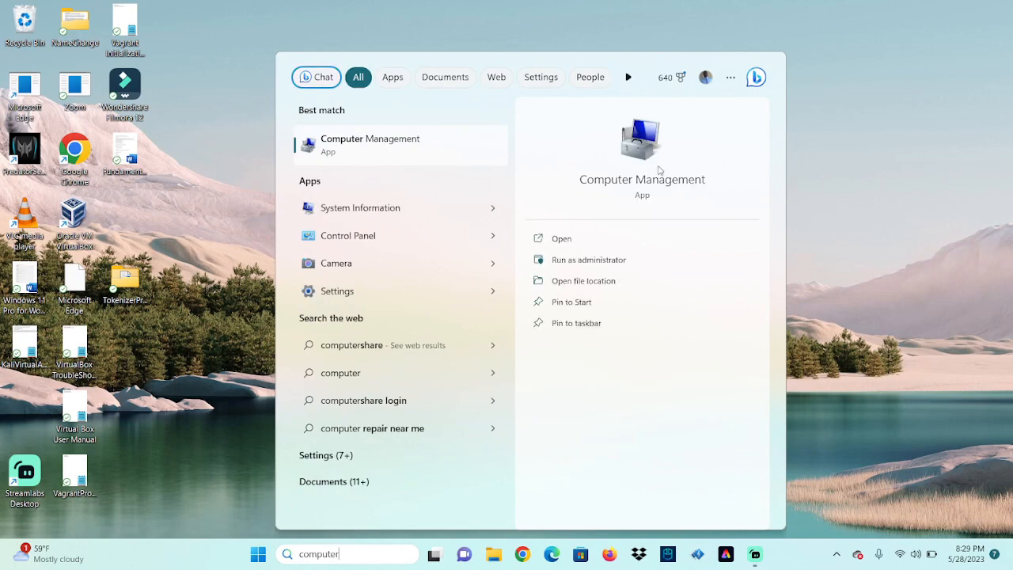
pyautogui.click(671, 192)
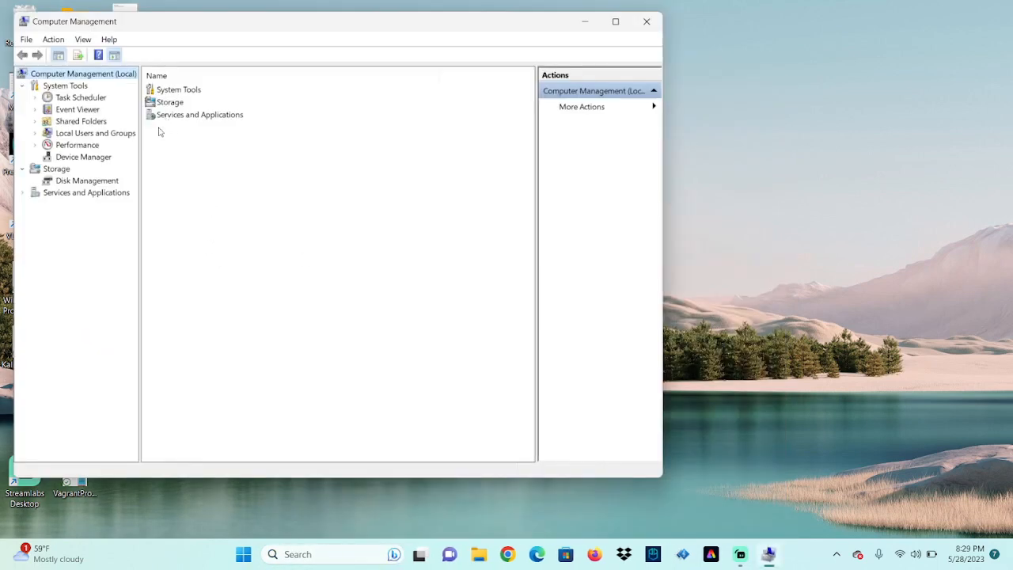
pyautogui.click(79, 134)
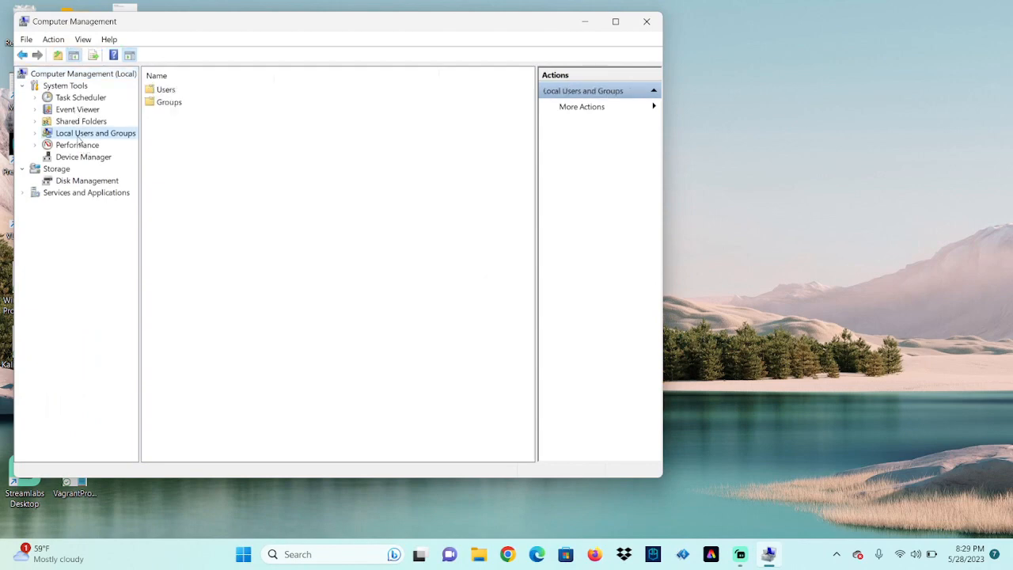
pyautogui.click(170, 92)
pyautogui.doubleClick(169, 92)
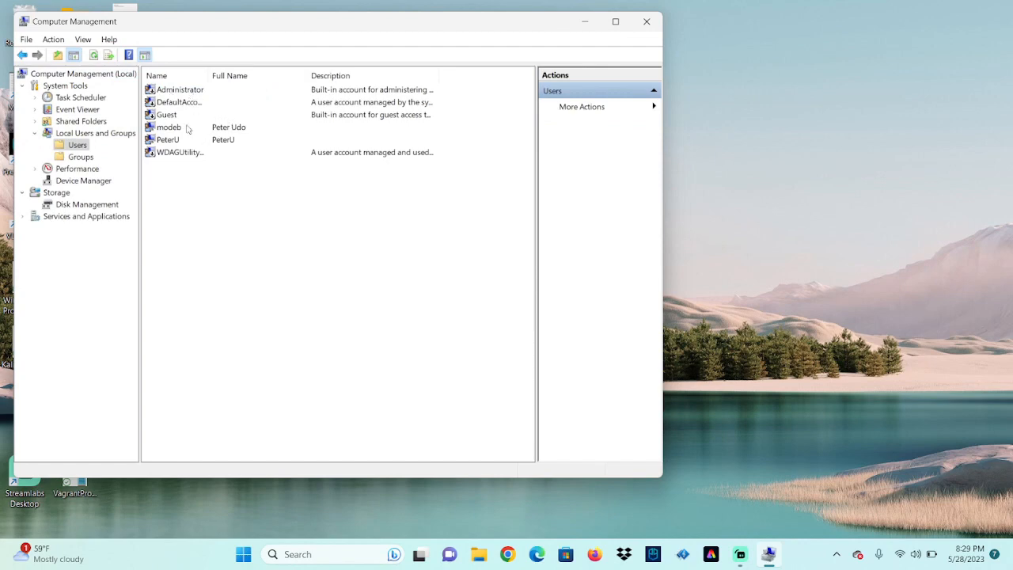
pyautogui.click(170, 93)
pyautogui.doubleClick(170, 94)
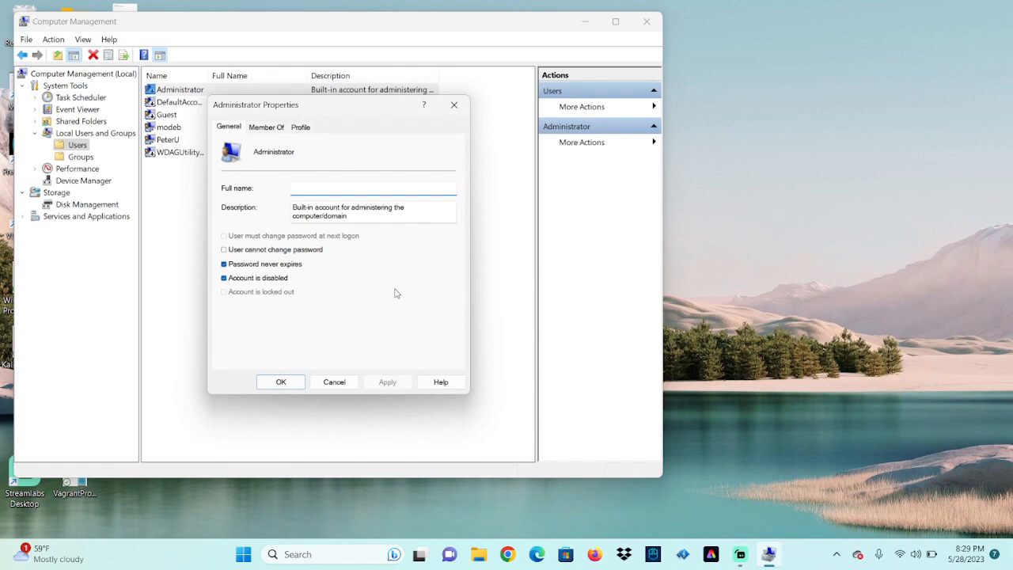
pyautogui.click(271, 128)
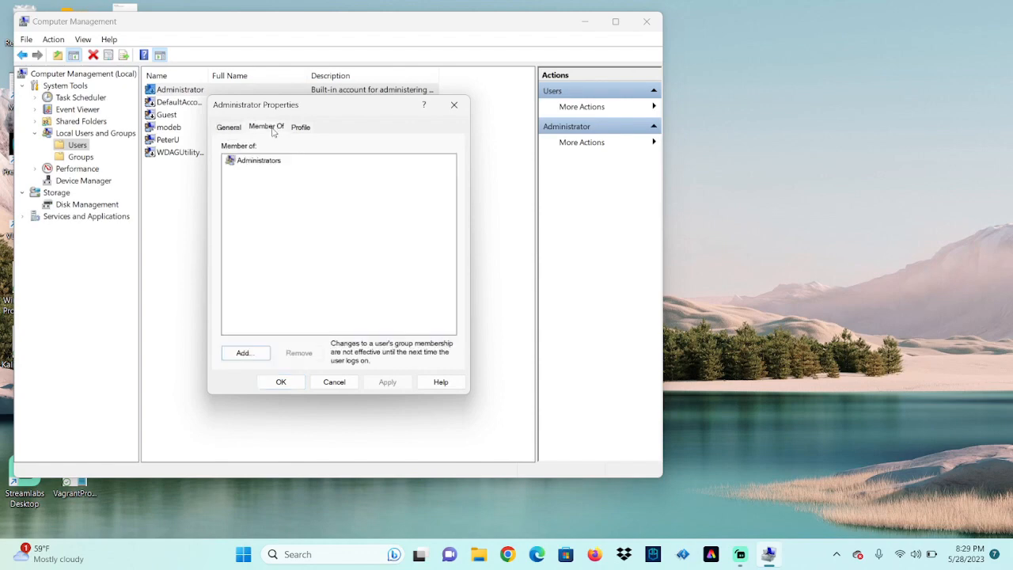
pyautogui.click(244, 353)
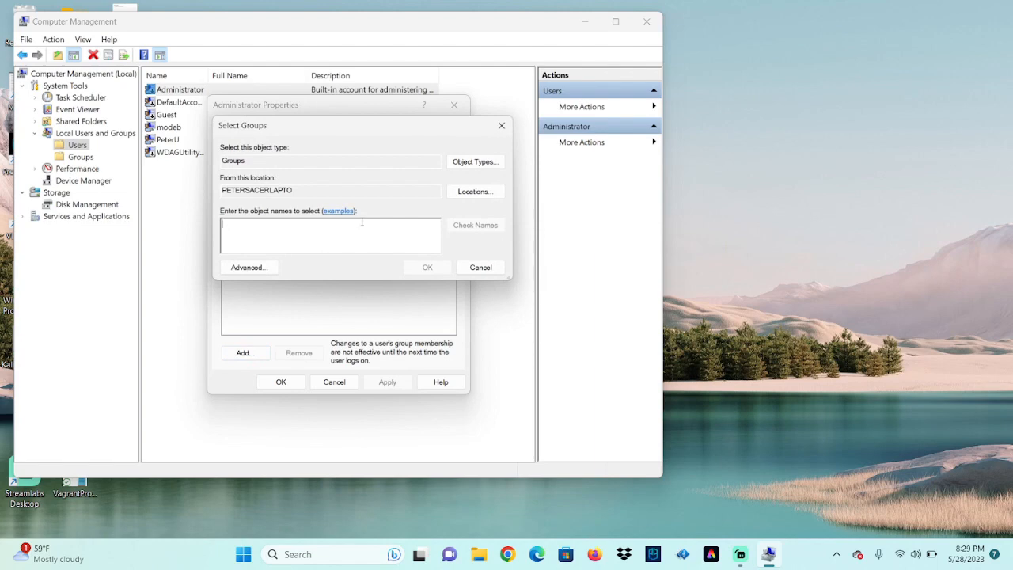
pyautogui.write('PeterU')
pyautogui.click(467, 225)
pyautogui.click(497, 336)
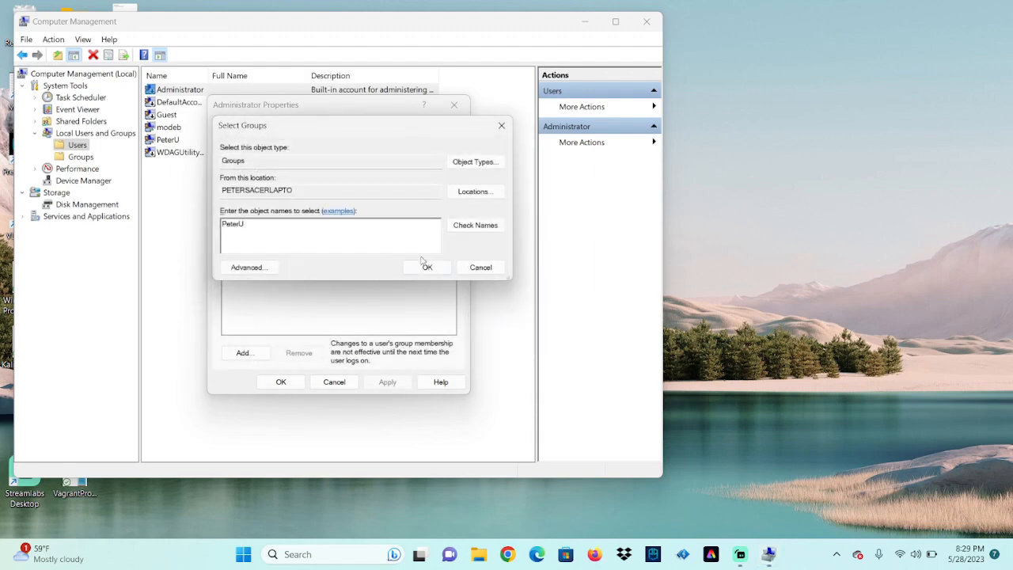
pyautogui.click(481, 267)
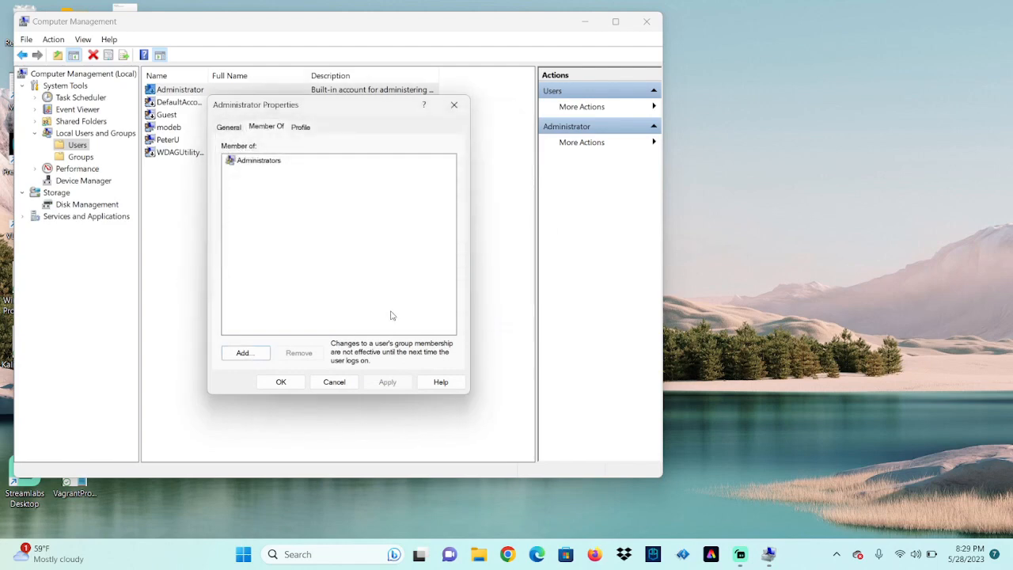
pyautogui.click(338, 382)
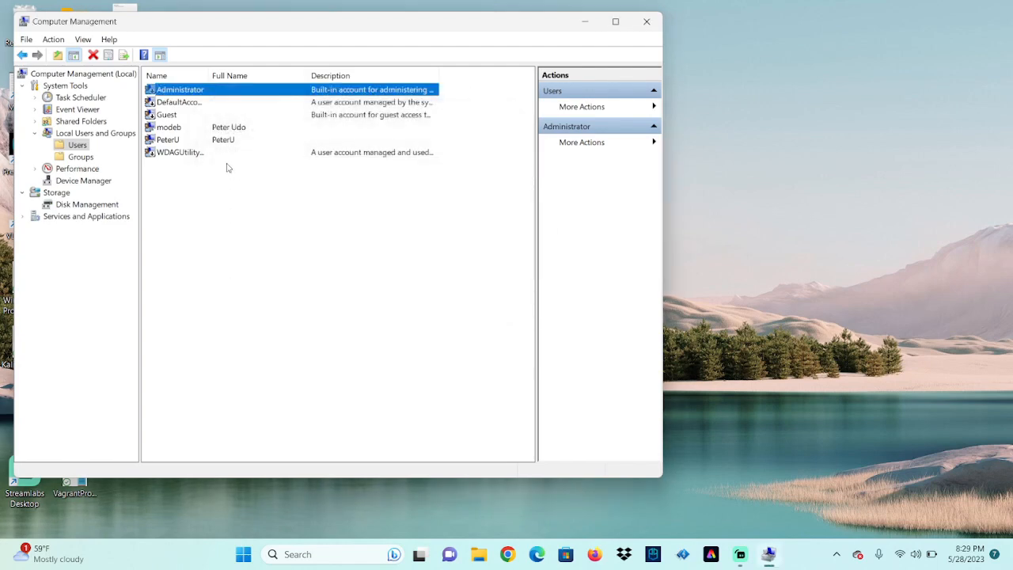
pyautogui.click(189, 143)
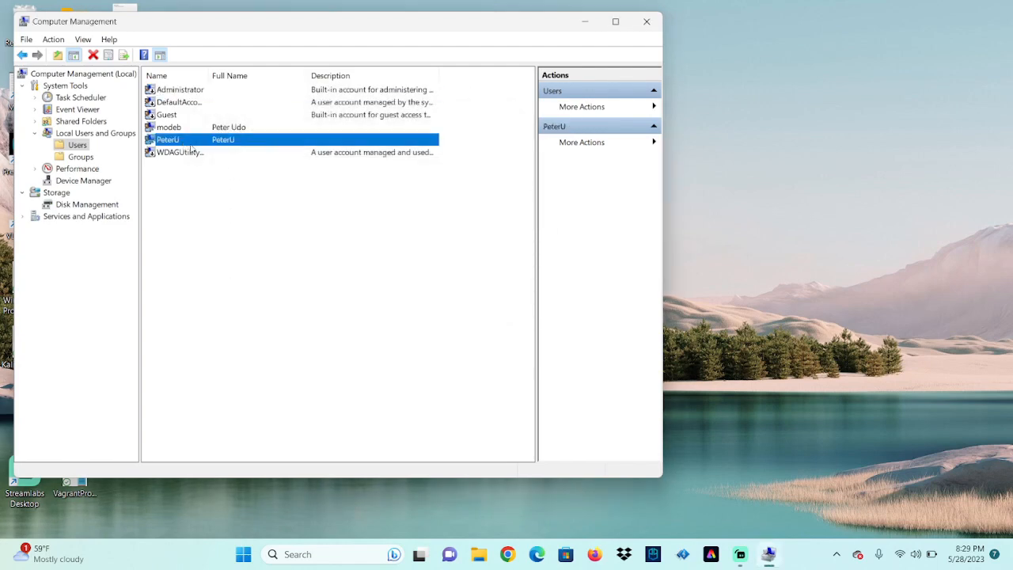
pyautogui.doubleClick(242, 142)
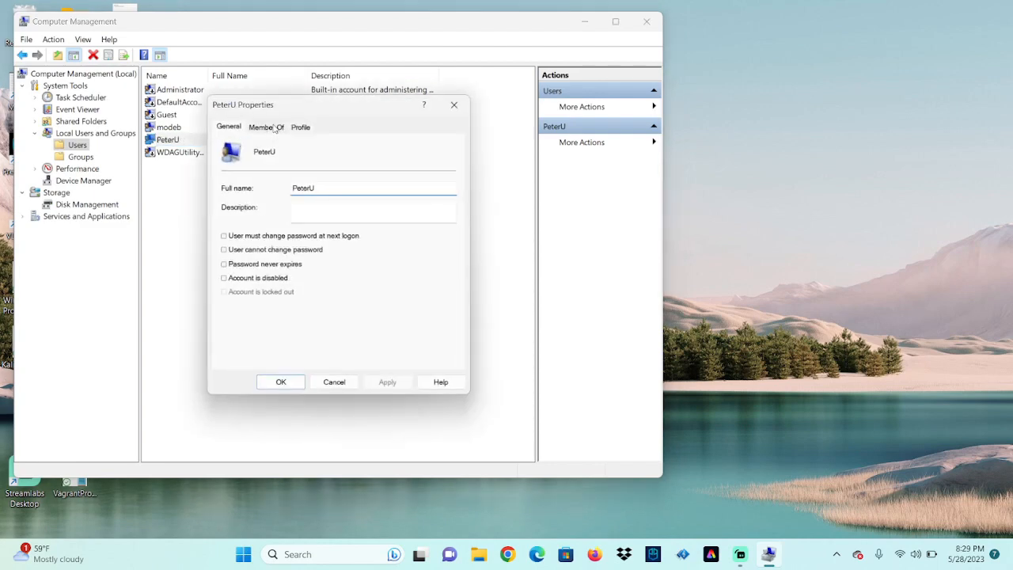
pyautogui.click(273, 128)
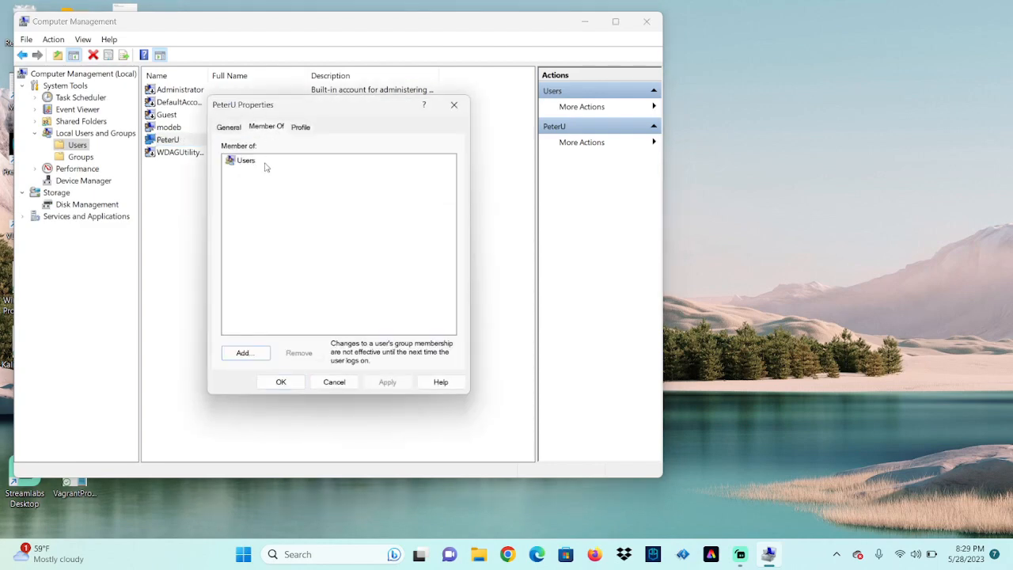
pyautogui.click(242, 353)
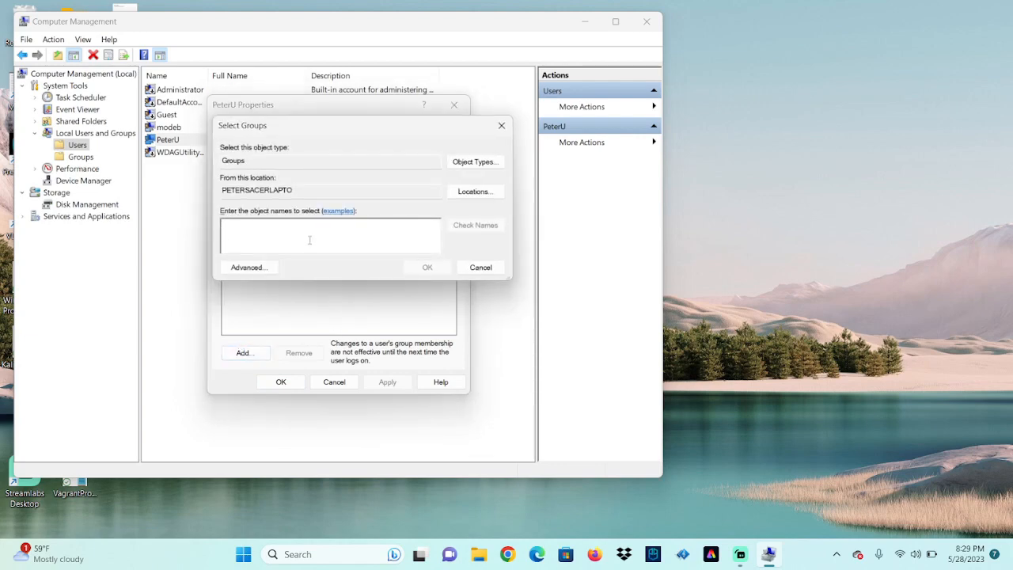
pyautogui.write('Administrators')
pyautogui.click(471, 227)
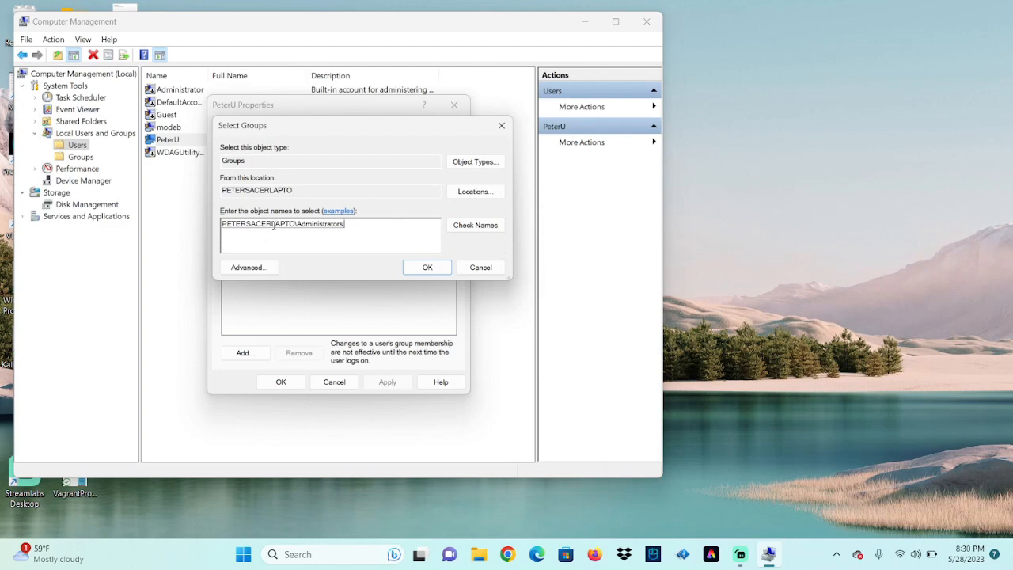
pyautogui.click(427, 267)
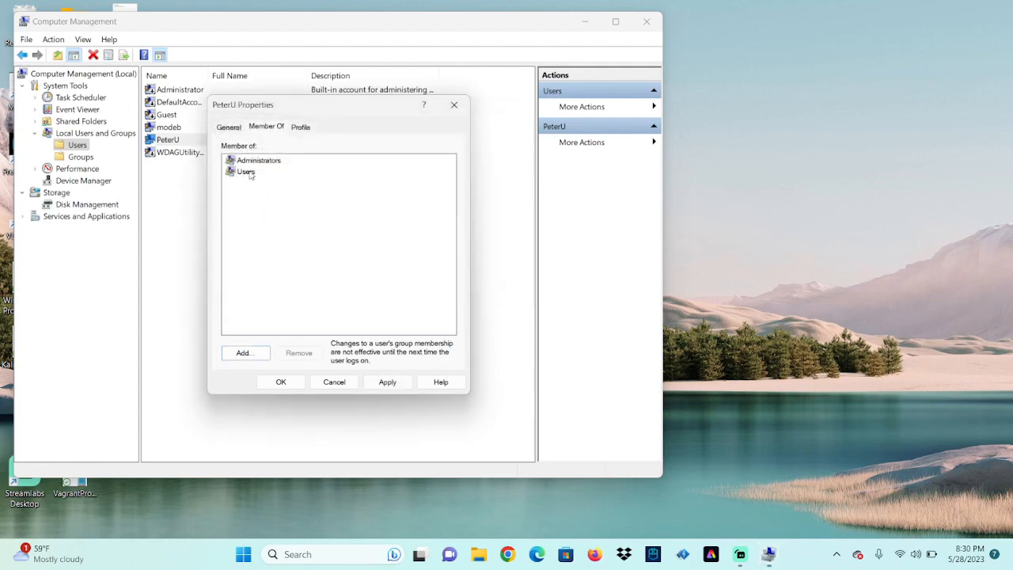
pyautogui.click(386, 382)
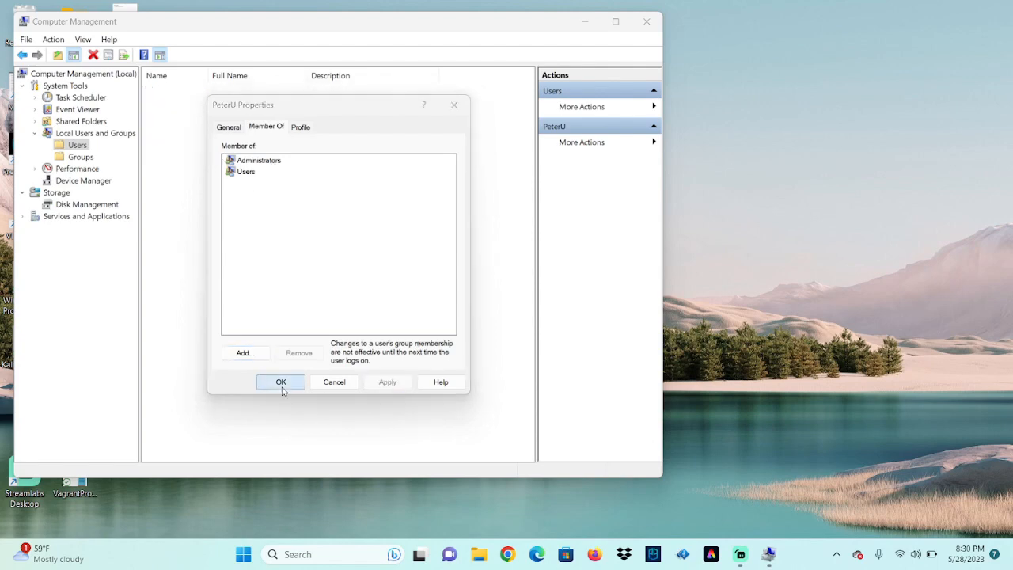
pyautogui.click(280, 382)
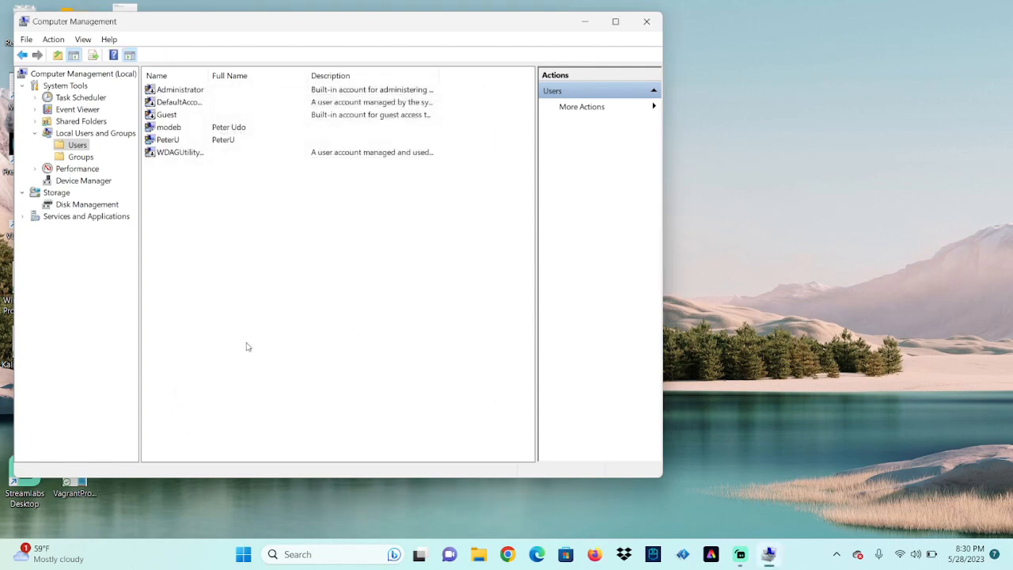
pyautogui.click(173, 129)
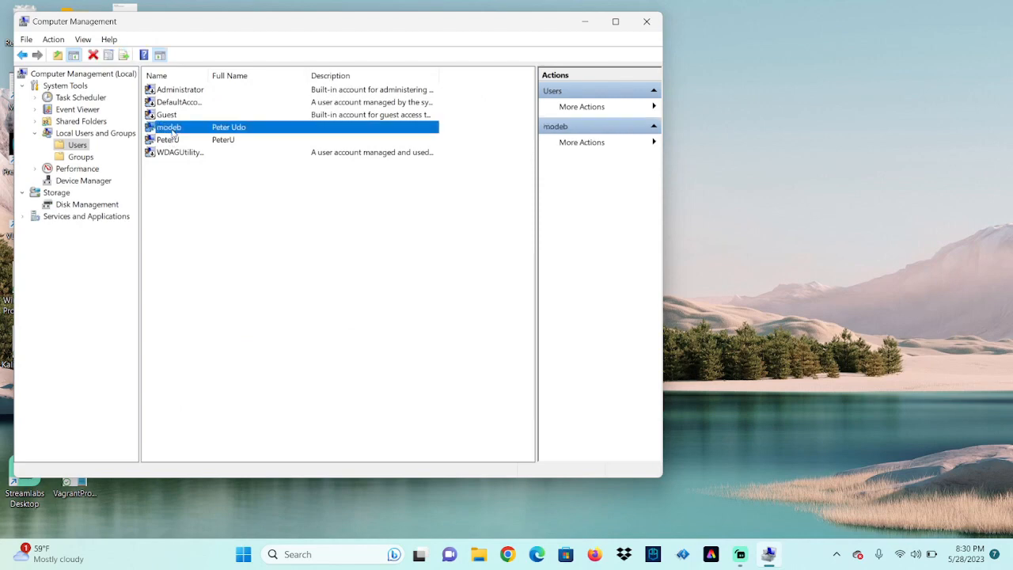
# View the Administrator account's Profile tab, cancel, and close Computer Management
pyautogui.doubleClick(180, 91)
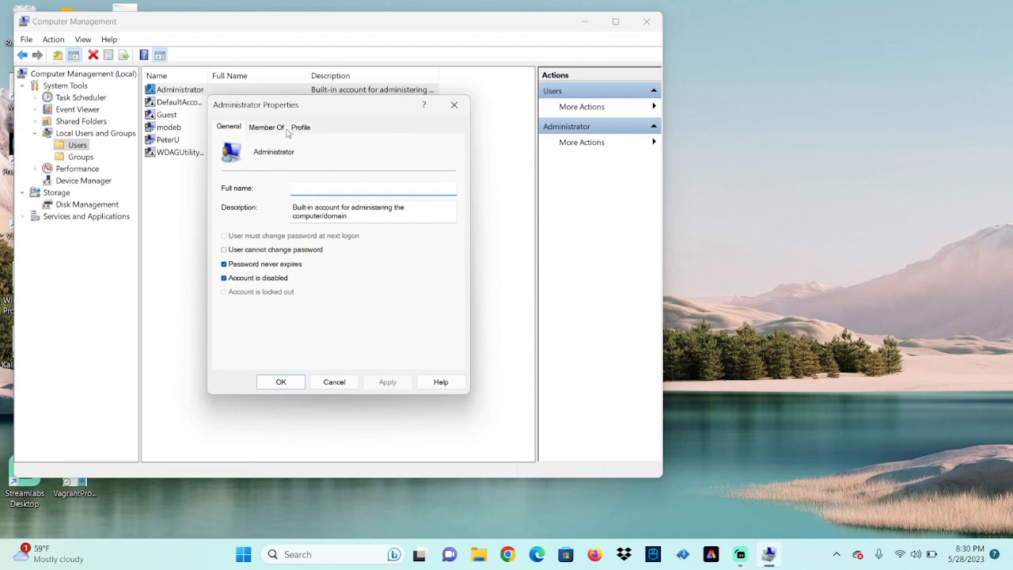
pyautogui.click(302, 127)
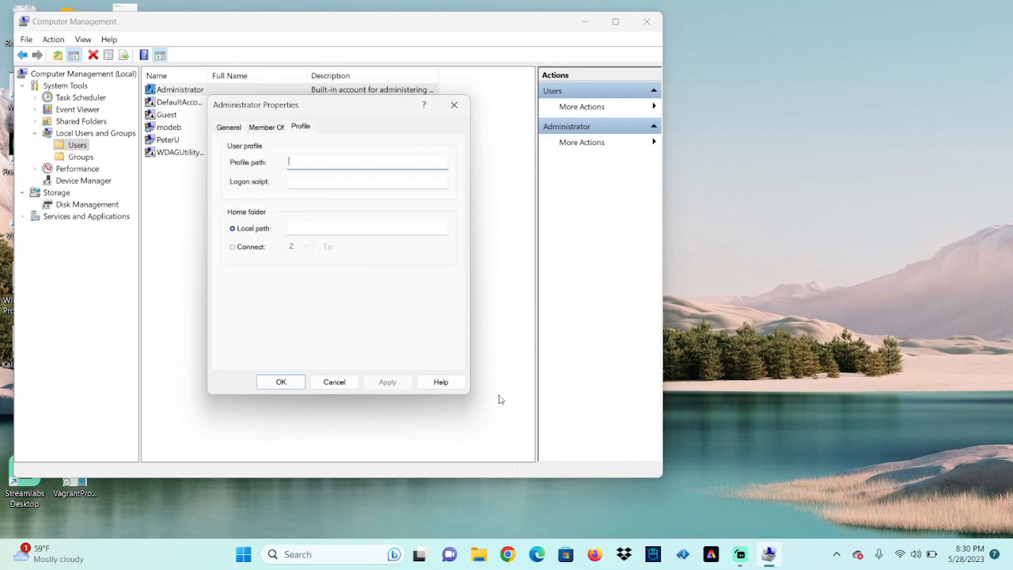
pyautogui.click(332, 381)
pyautogui.click(647, 23)
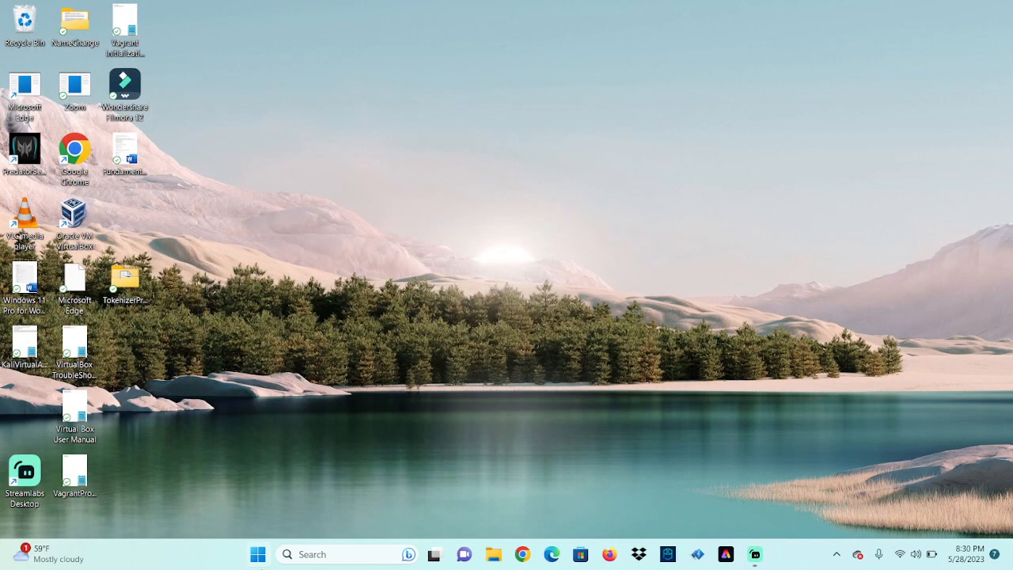
# Search 'control' and open Control Panel's User Accounts page for your own account
pyautogui.click(329, 553)
pyautogui.write('control')
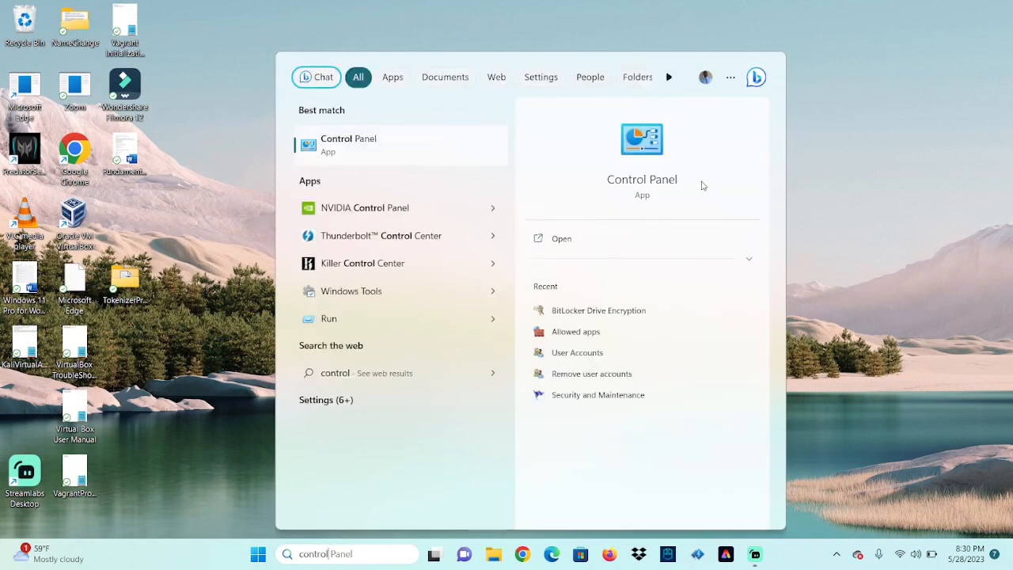
pyautogui.click(655, 148)
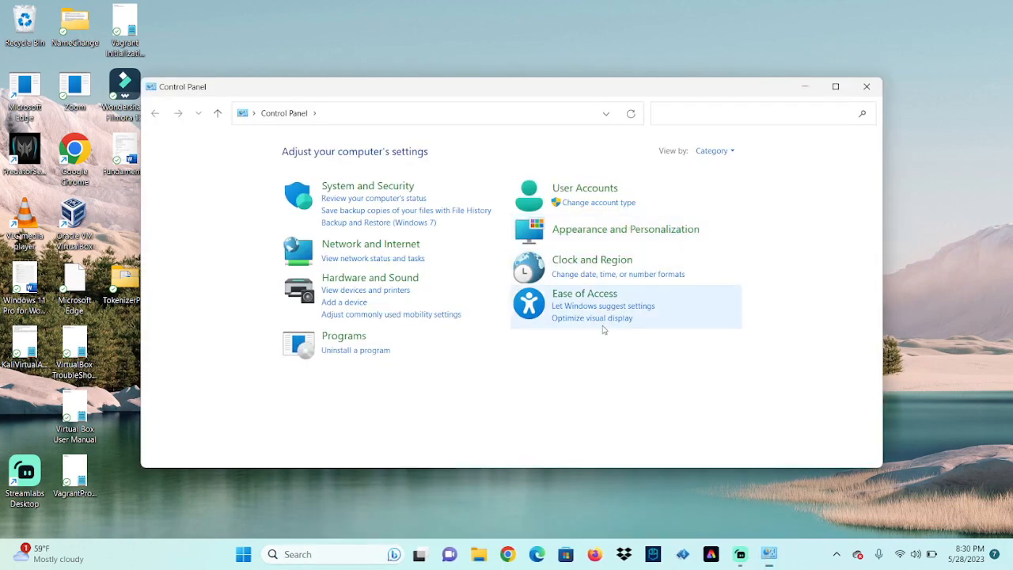
pyautogui.click(609, 191)
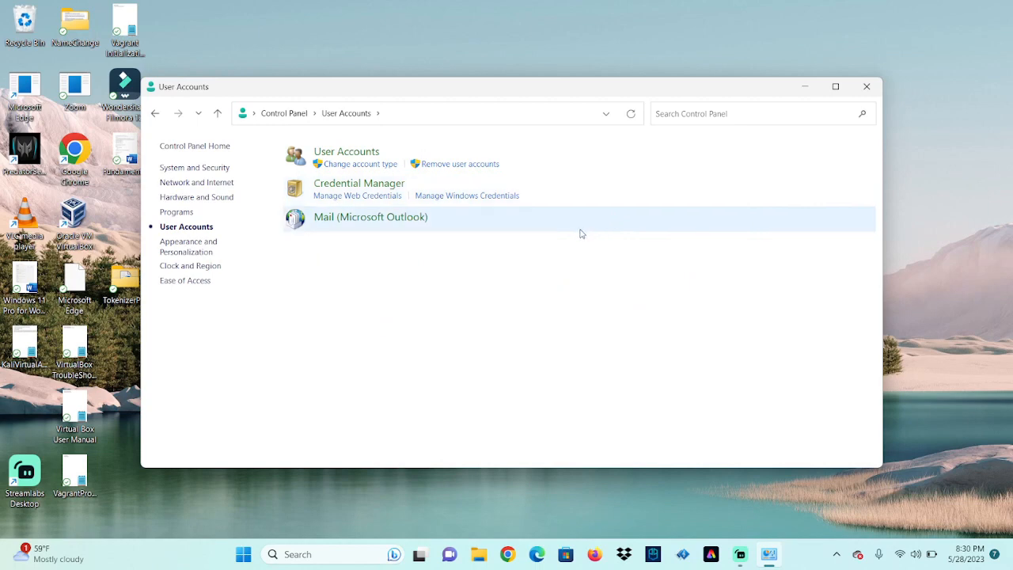
pyautogui.click(370, 154)
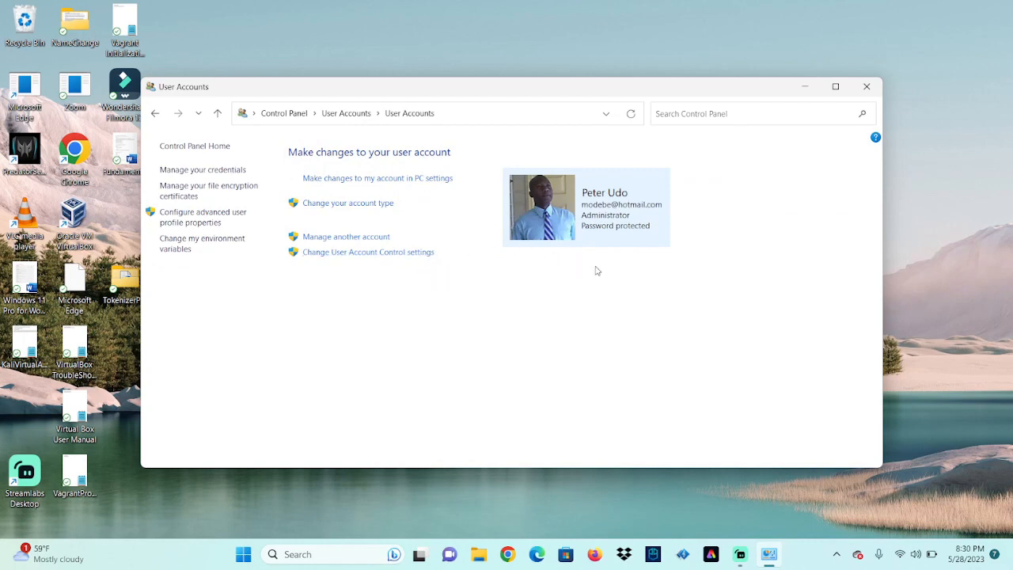
# Return to the Control Panel home and open Manage Accounts, showing PeterU as Administrator
pyautogui.click(348, 203)
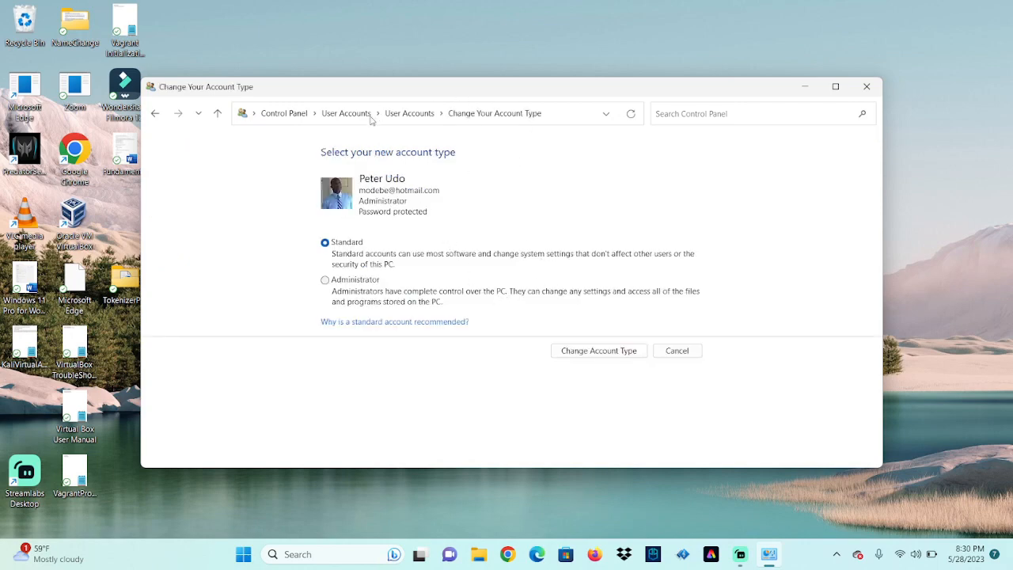
pyautogui.click(344, 116)
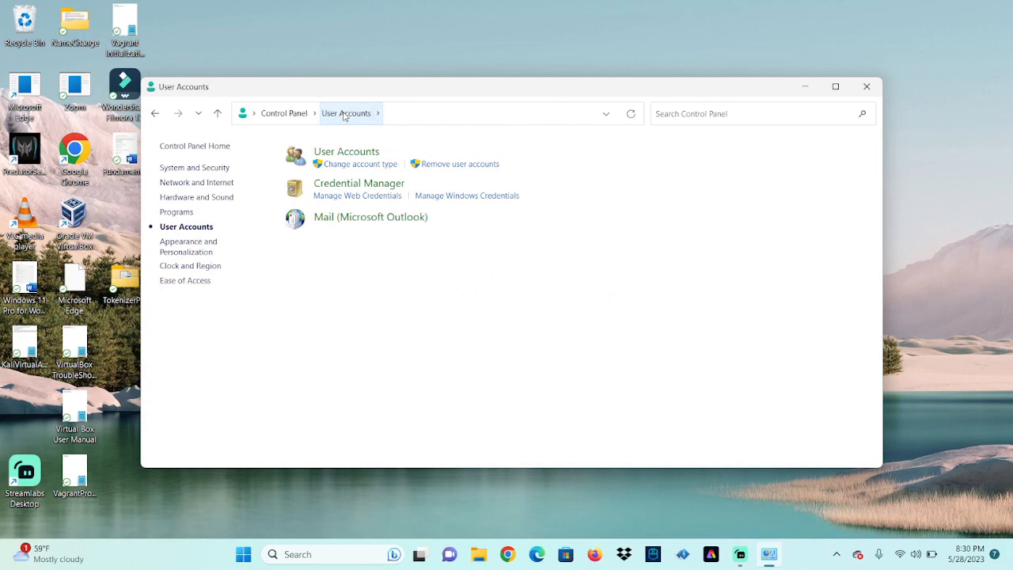
pyautogui.click(292, 118)
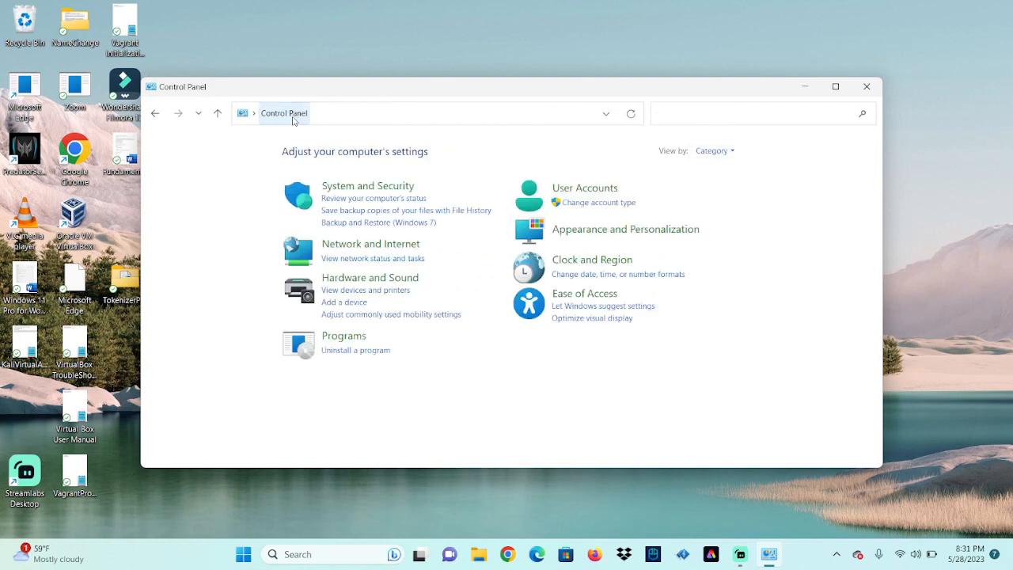
pyautogui.click(617, 204)
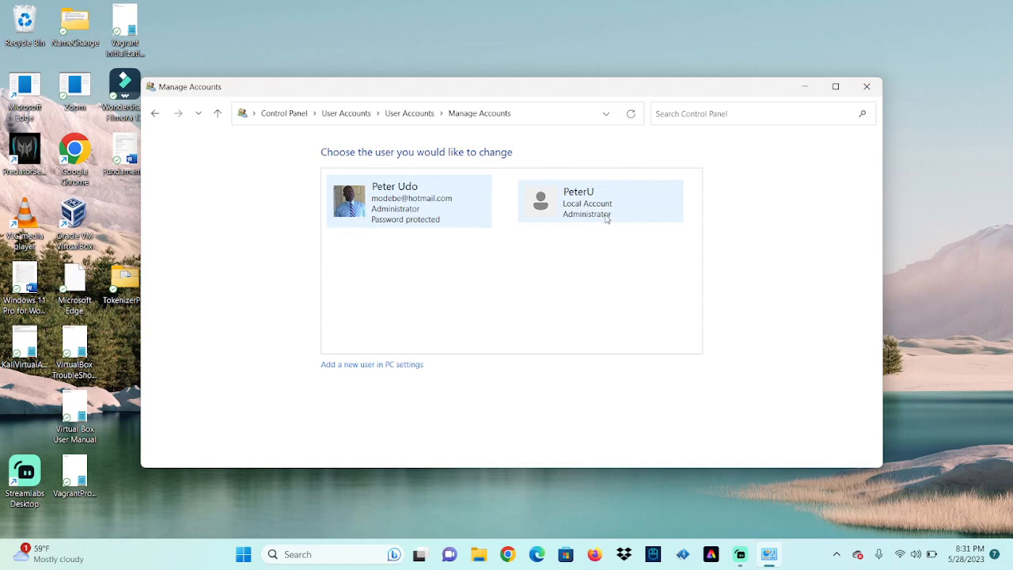
pyautogui.click(339, 555)
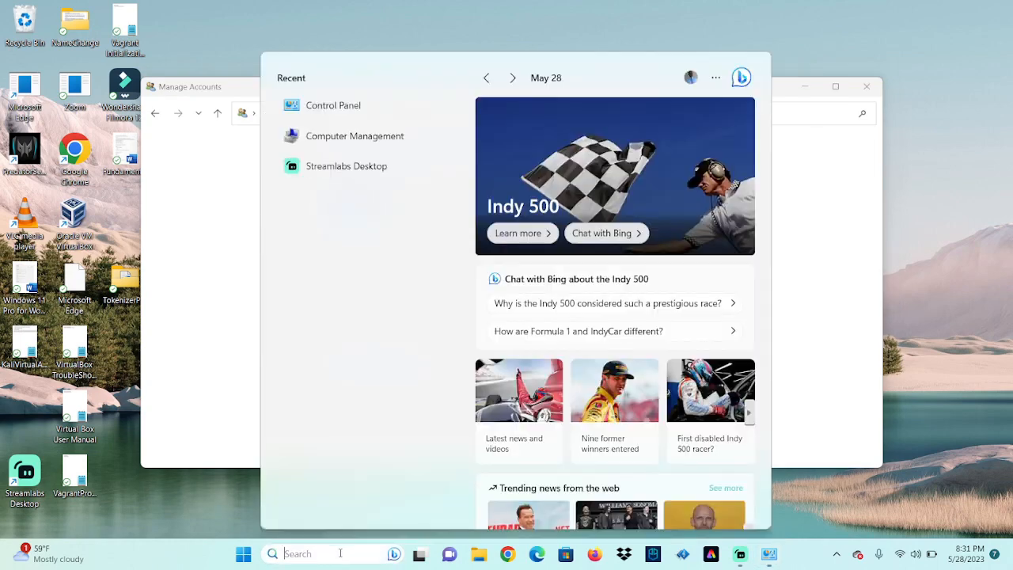
pyautogui.write('computer')
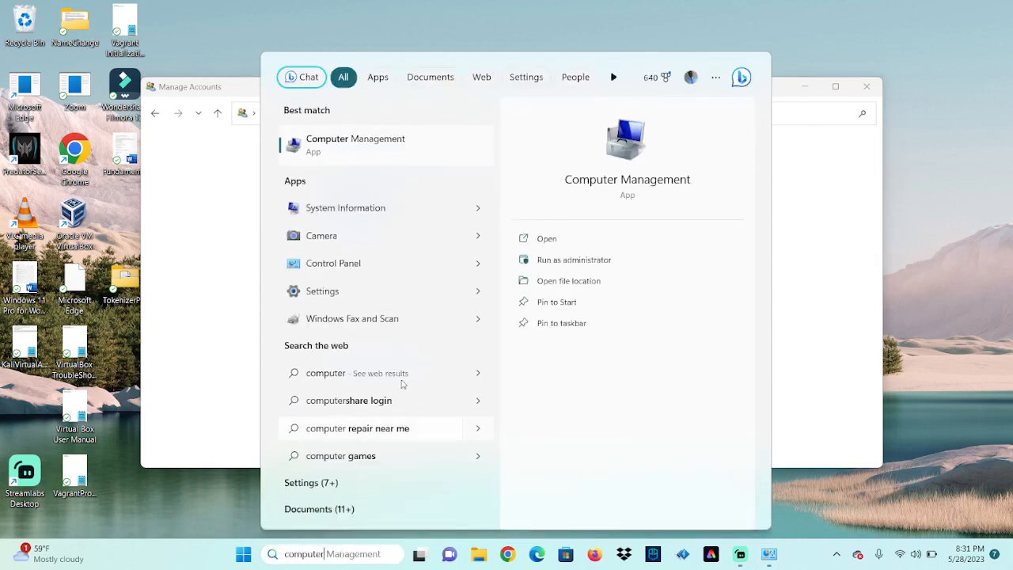
pyautogui.press('Return')
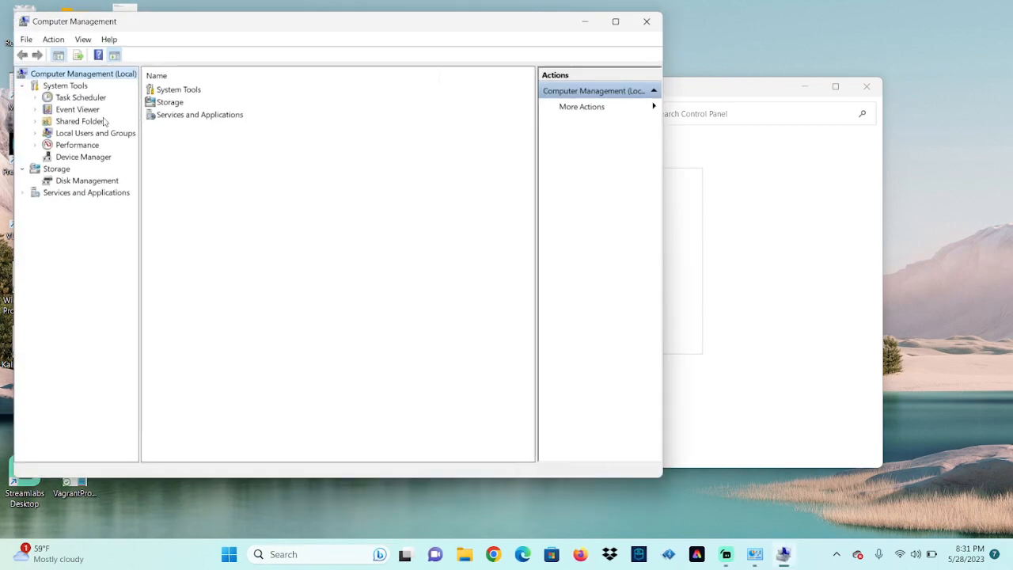
pyautogui.click(80, 134)
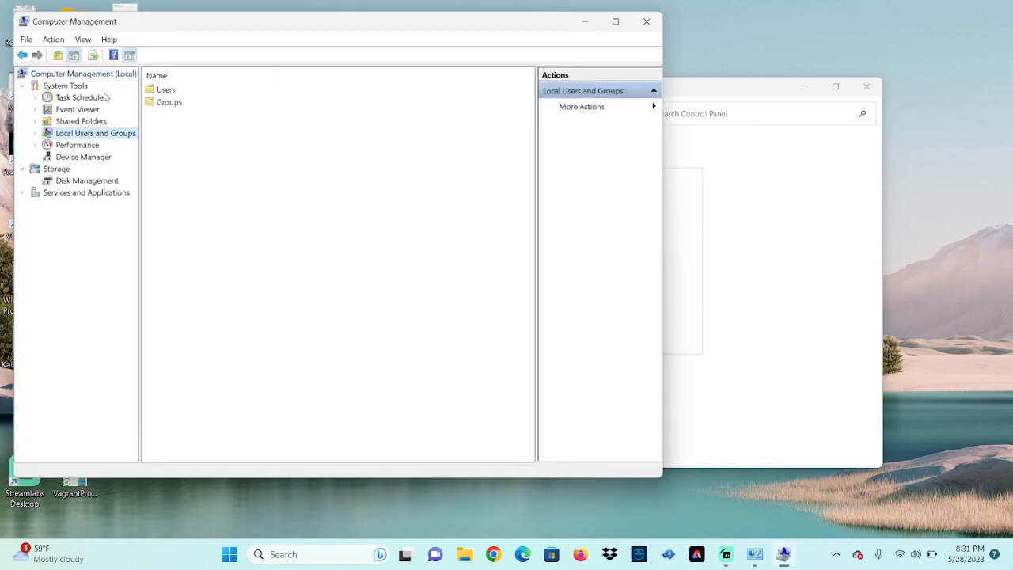
pyautogui.doubleClick(168, 102)
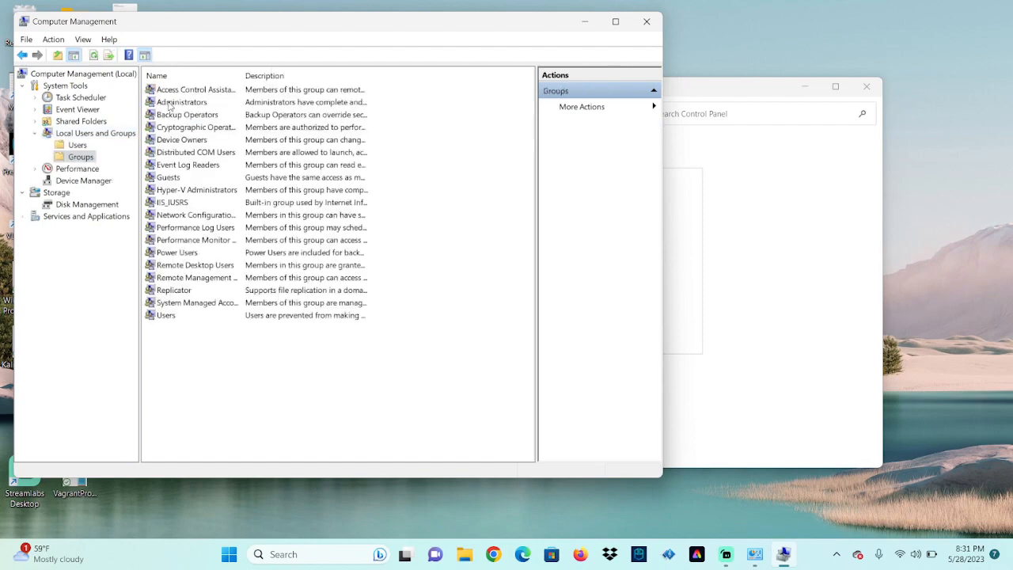
pyautogui.click(195, 102)
pyautogui.click(646, 22)
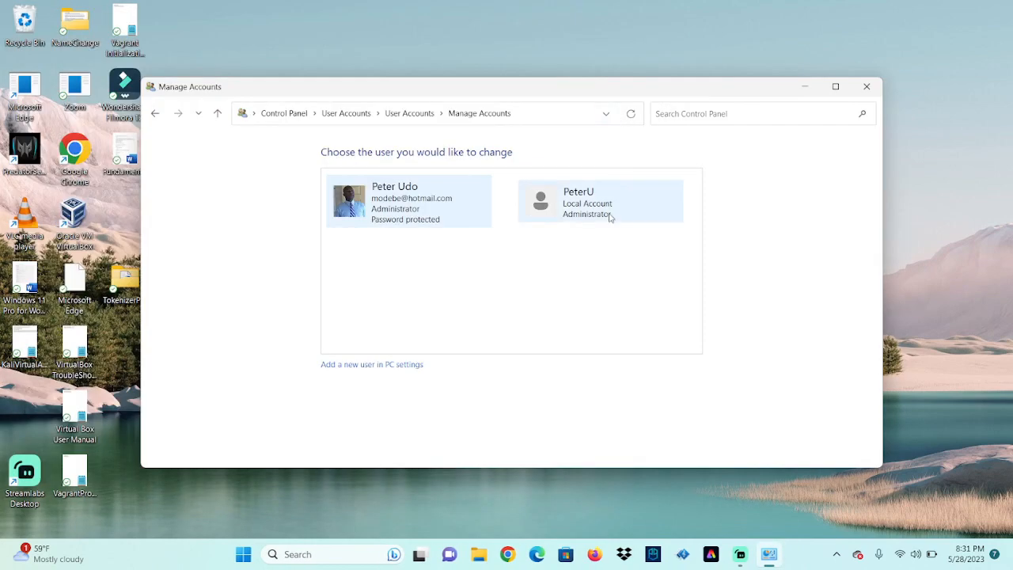
pyautogui.click(610, 218)
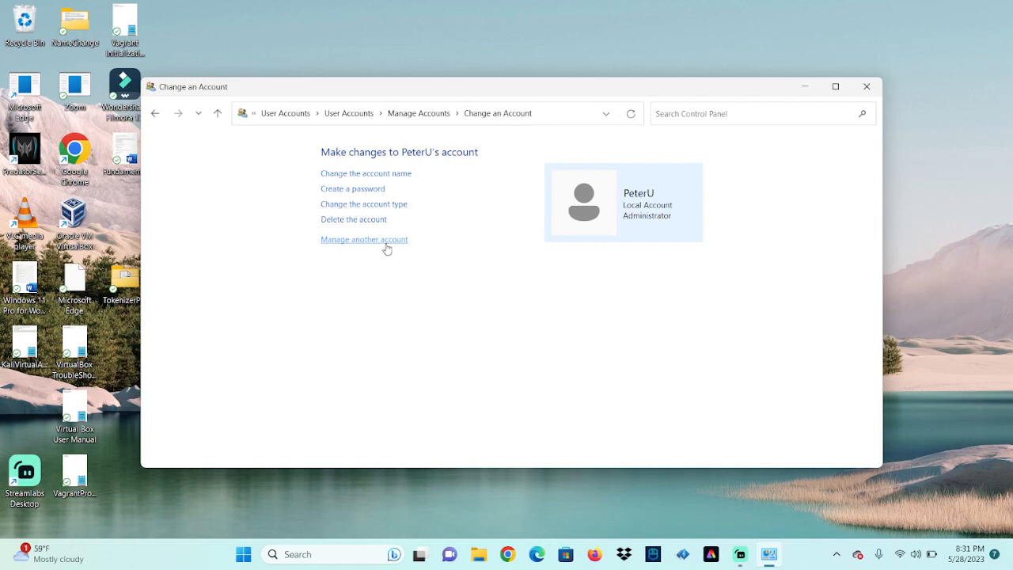
pyautogui.click(386, 205)
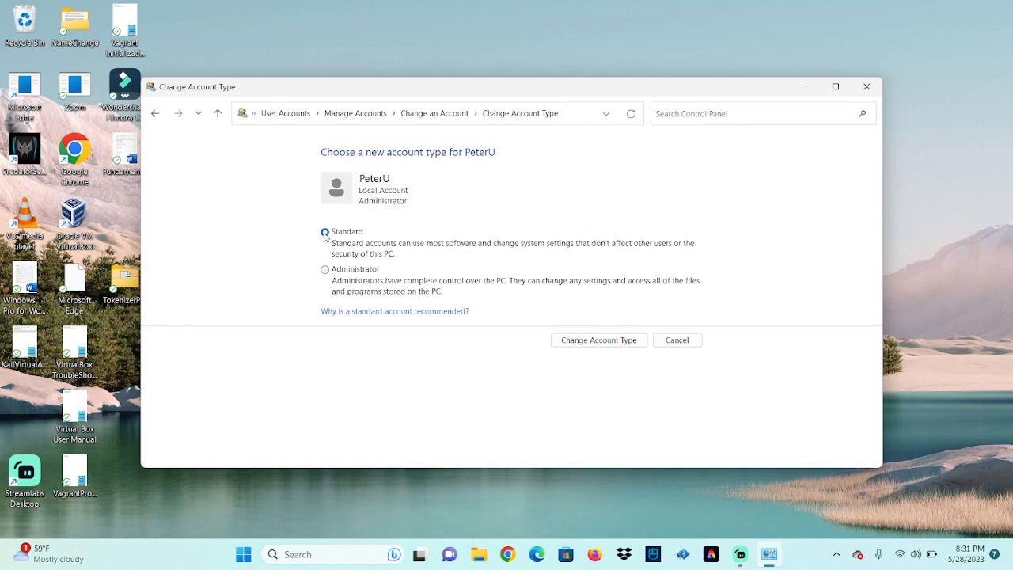
pyautogui.click(602, 342)
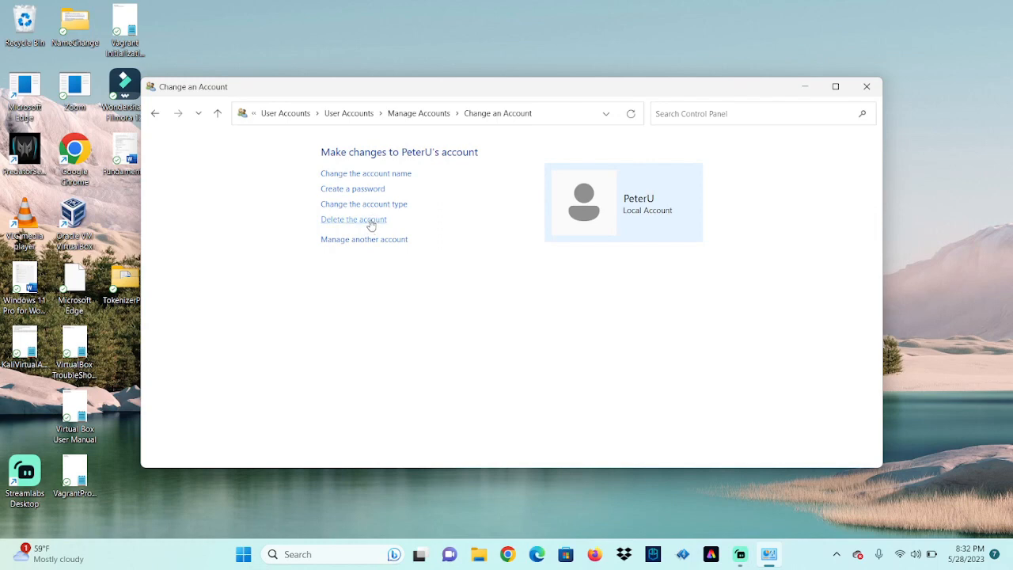
pyautogui.click(336, 553)
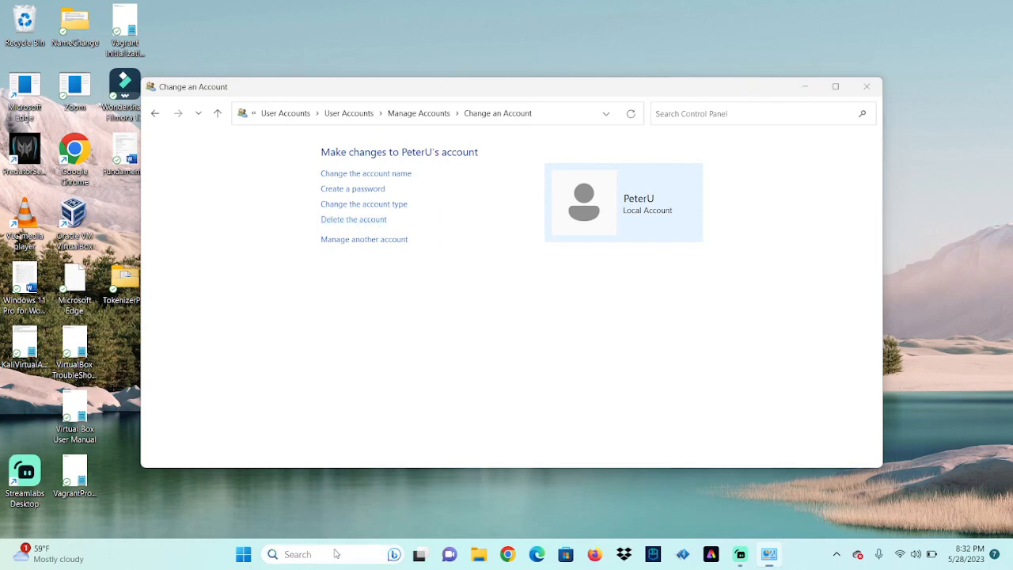
# Find Computer Management by searching 'comu' and open it
pyautogui.write('contro')
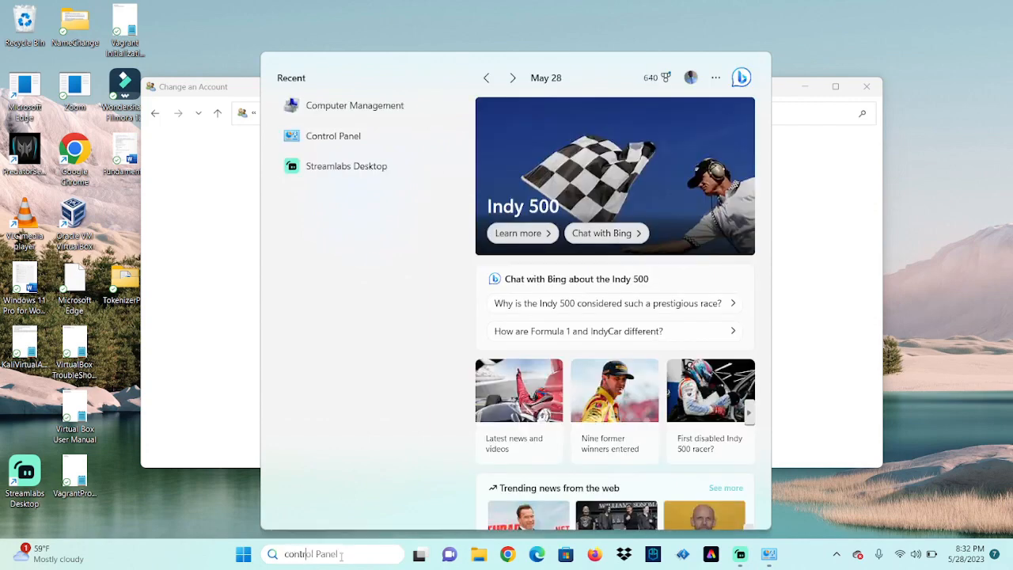
pyautogui.press('BackSpace')
pyautogui.press('BackSpace')
pyautogui.press('BackSpace')
pyautogui.press('BackSpace')
pyautogui.press('BackSpace')
pyautogui.press('BackSpace')
pyautogui.write('comu')
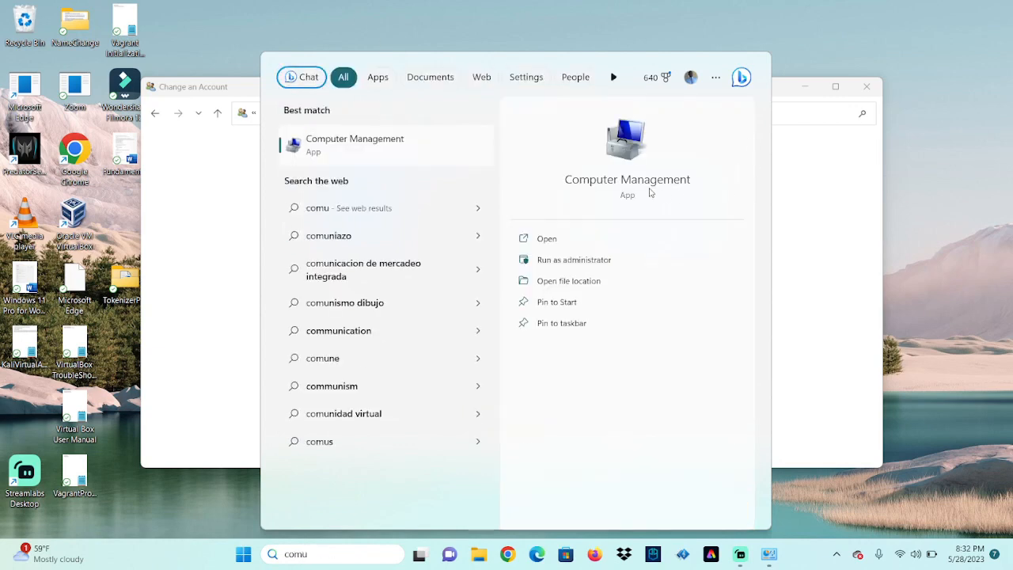
pyautogui.click(647, 188)
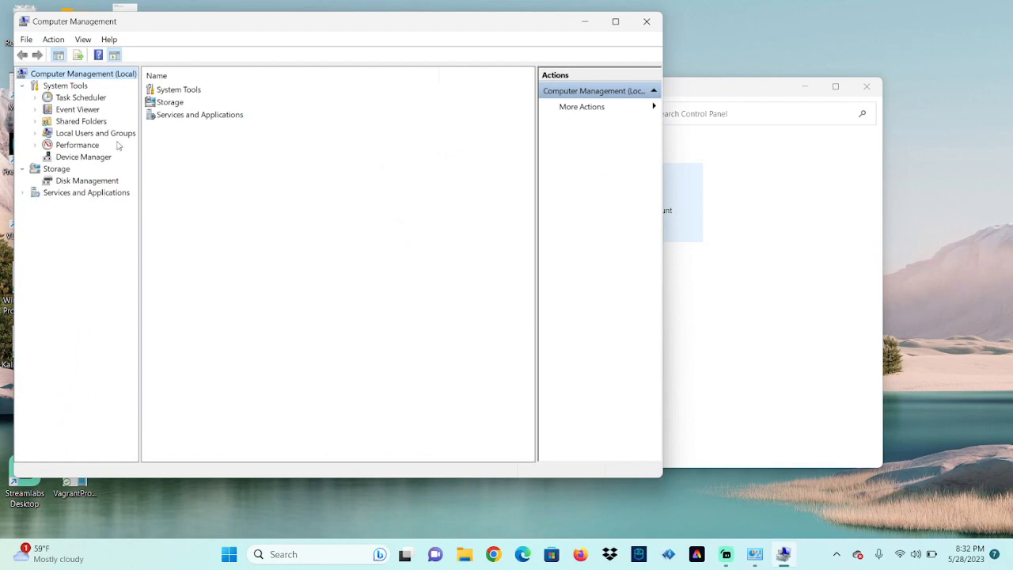
# Open Local Users and Groups > Users and bring up PeterU's context menu
pyautogui.click(87, 135)
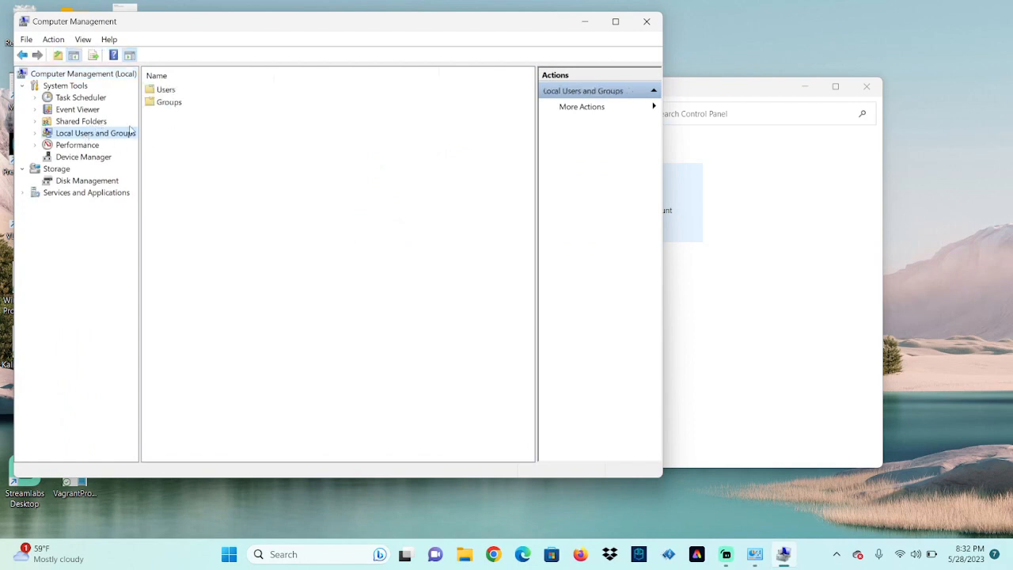
pyautogui.click(163, 92)
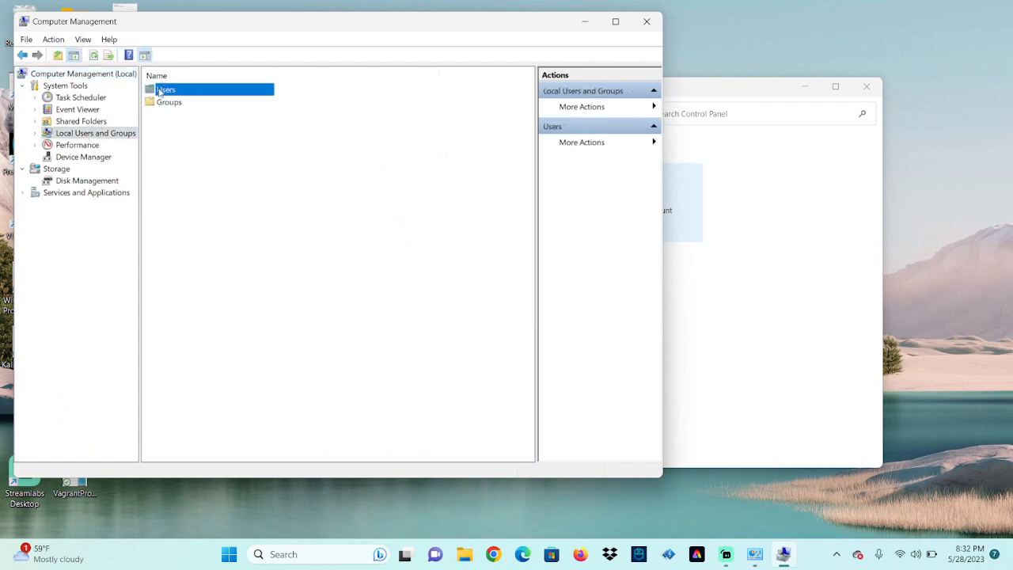
pyautogui.doubleClick(161, 90)
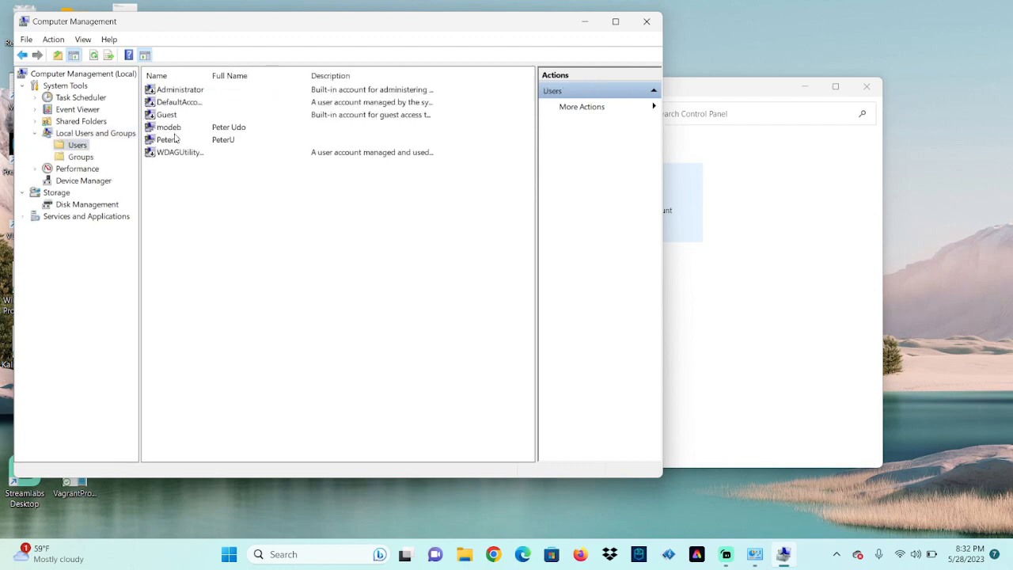
pyautogui.click(176, 138)
pyautogui.rightClick(229, 141)
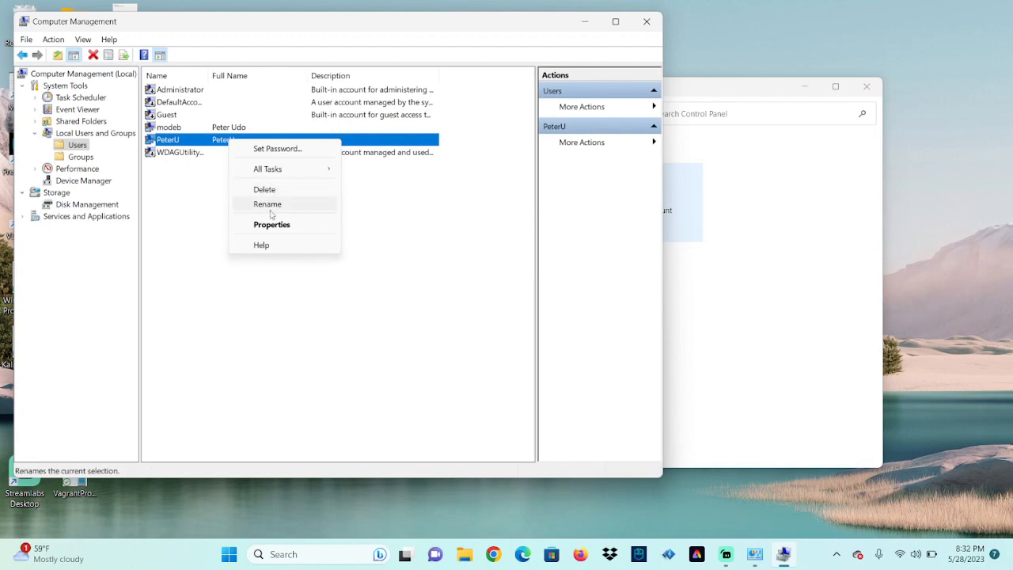
pyautogui.click(805, 287)
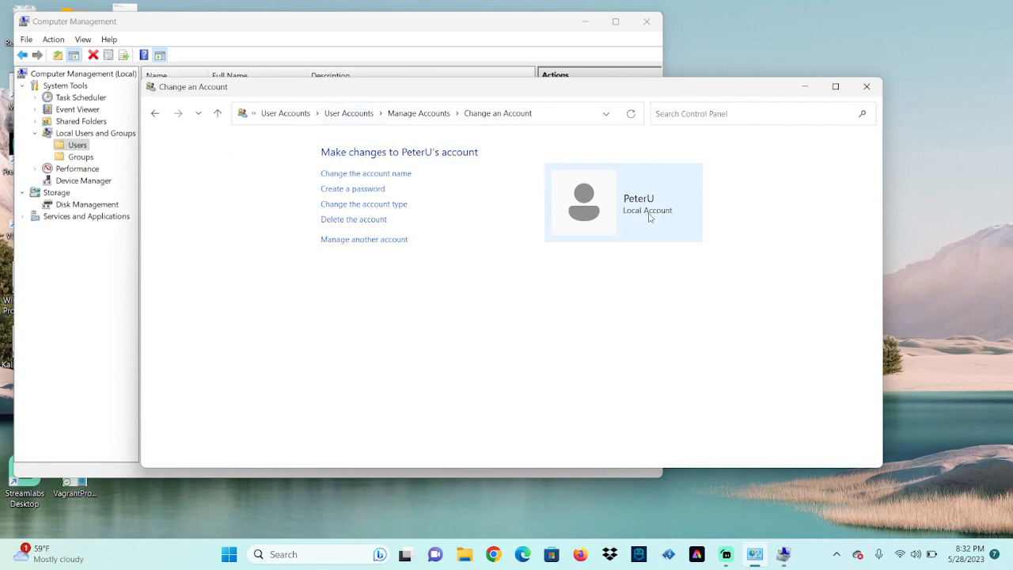
pyautogui.click(354, 221)
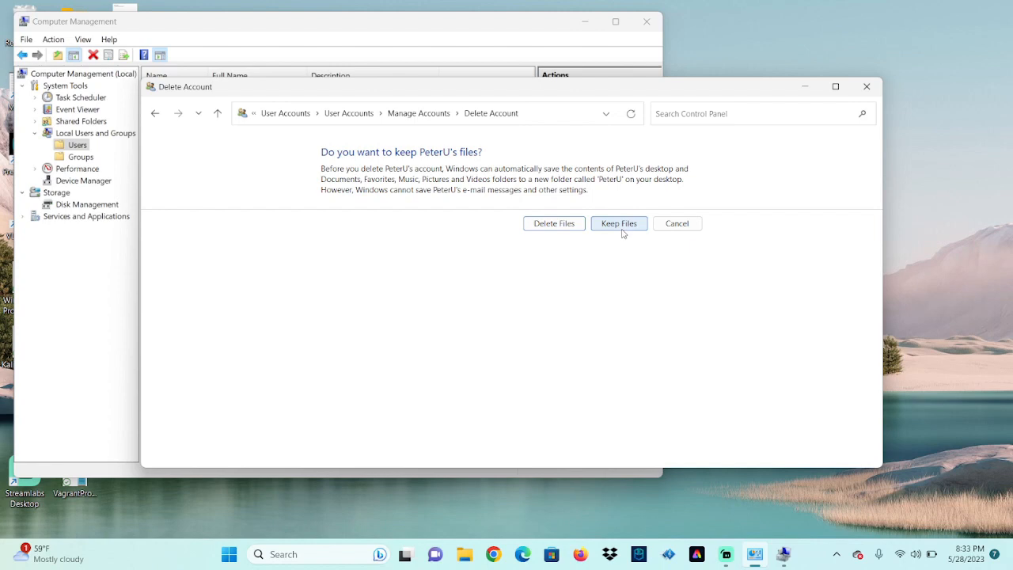
pyautogui.click(563, 224)
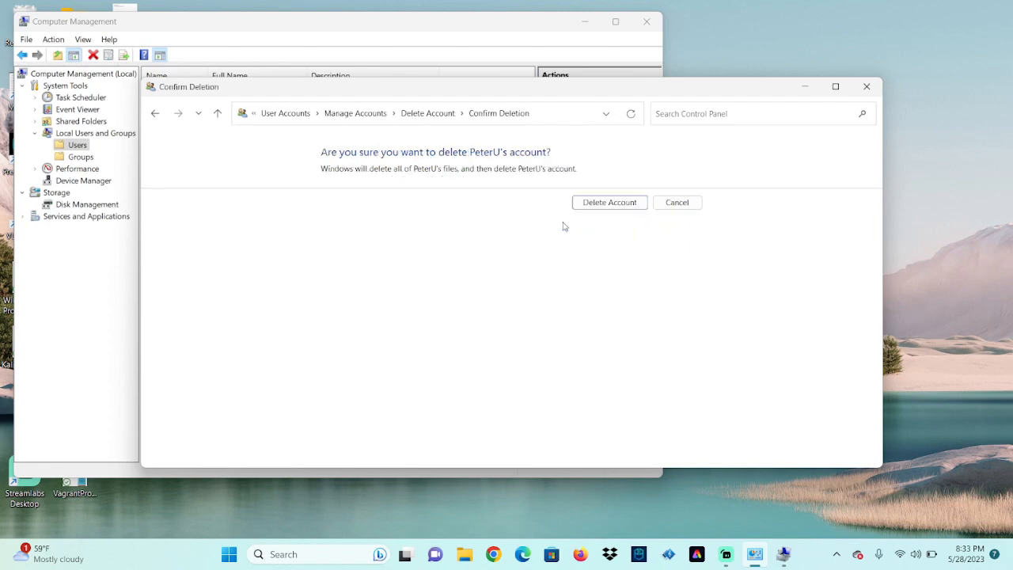
pyautogui.click(608, 205)
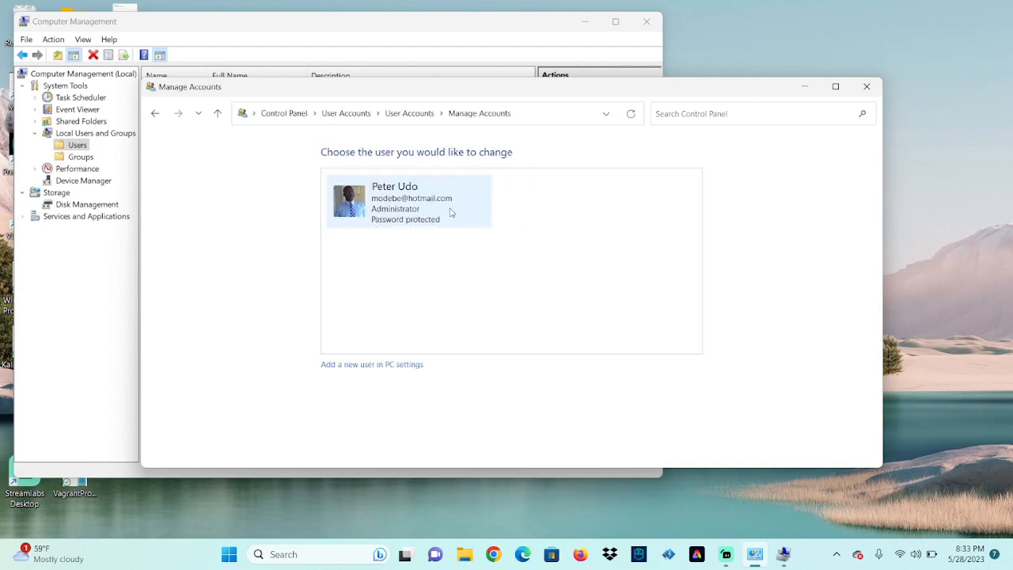
pyautogui.click(867, 86)
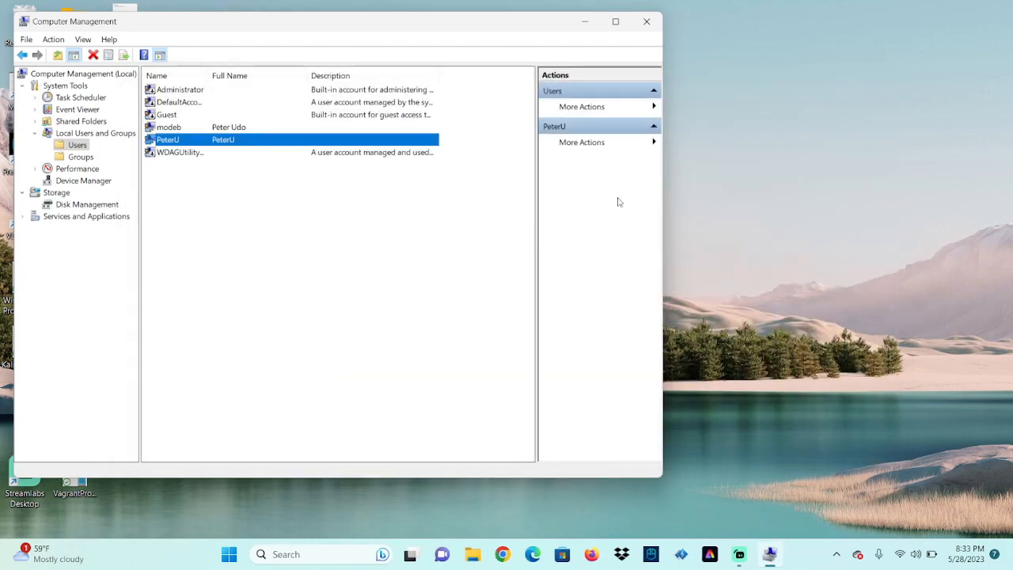
pyautogui.click(647, 21)
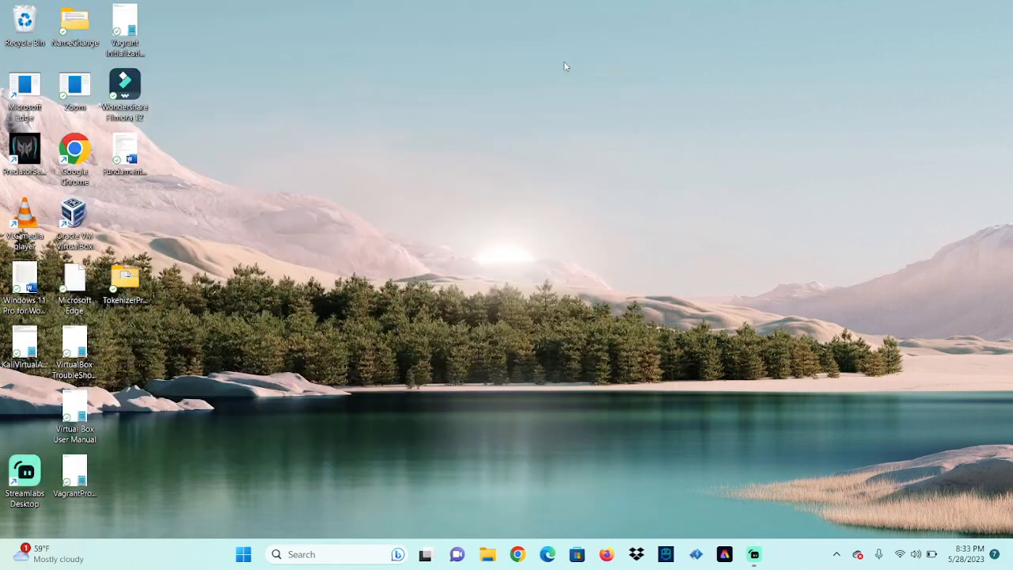